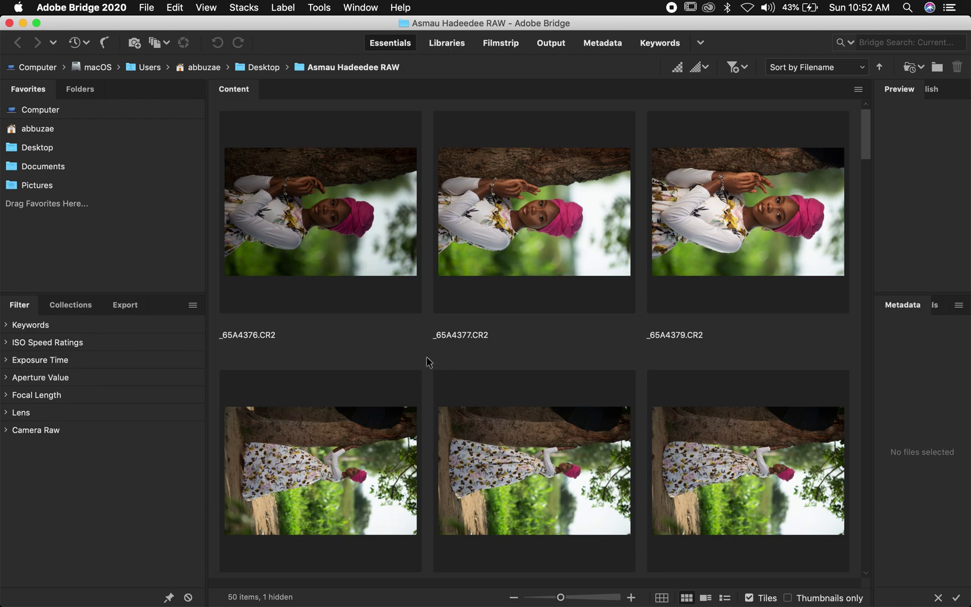
Step: Shrink the thumbnails to four per row and rotate all photos in the folder 90° counterclockwise
left_click(538, 354)
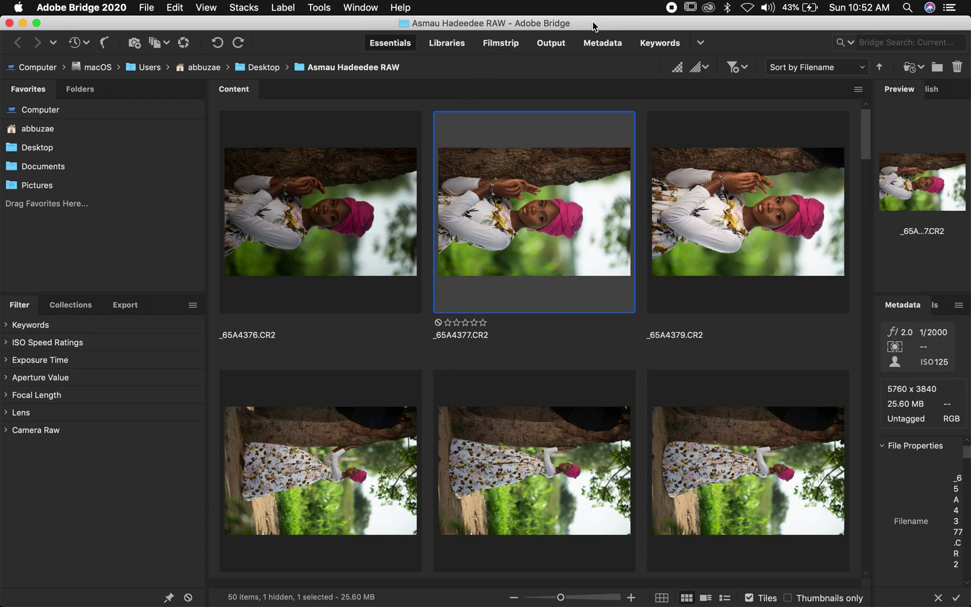
mouse_move(559, 601)
left_mouse_down()
mouse_move(579, 599)
mouse_move(546, 599)
left_mouse_up()
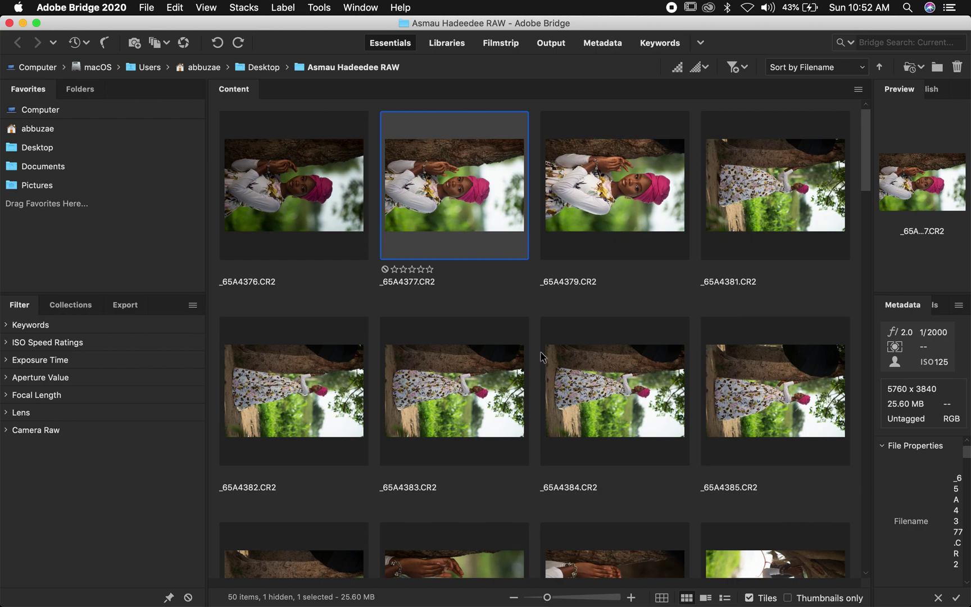
key("Right")
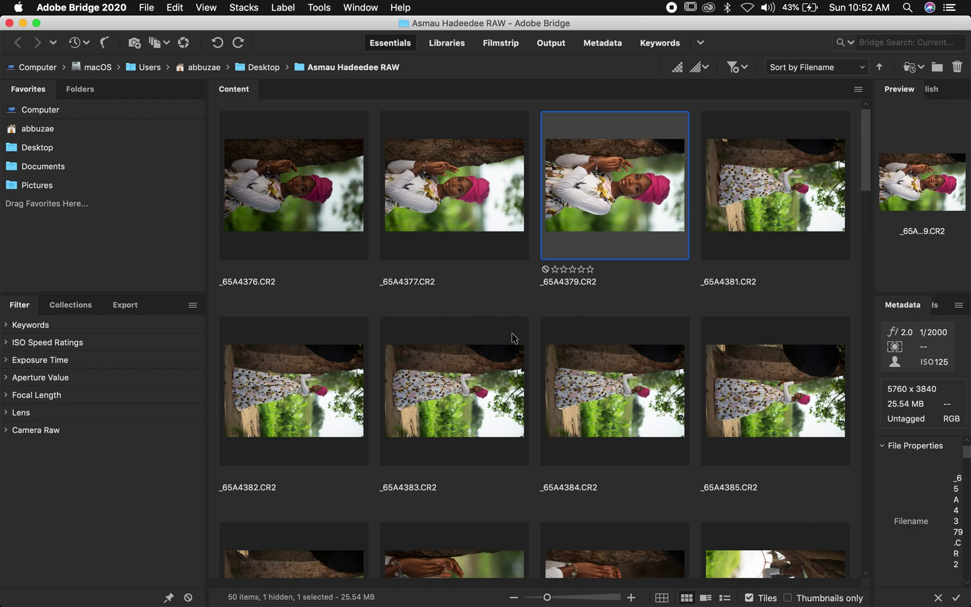
key("super+a")
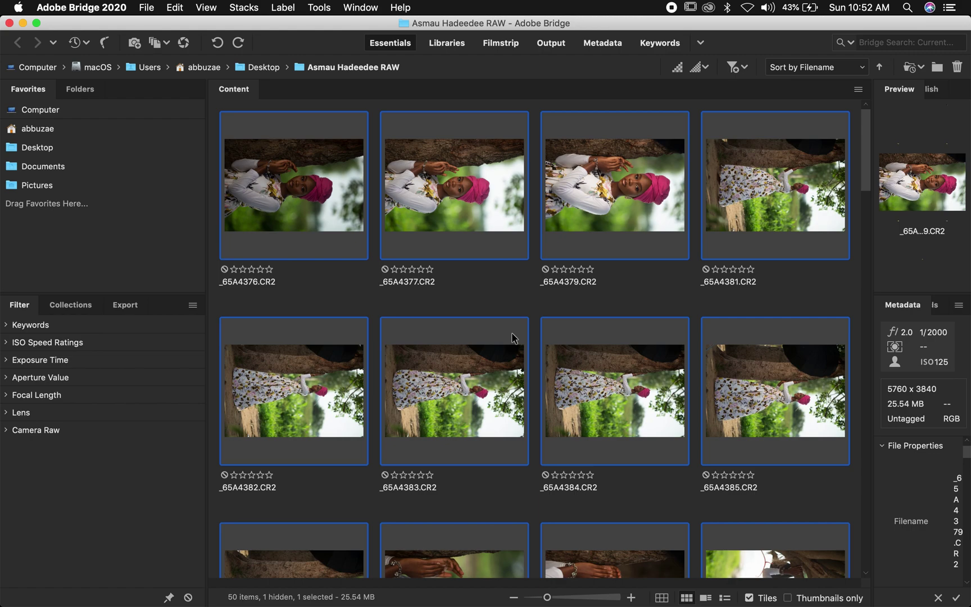
left_click(218, 43)
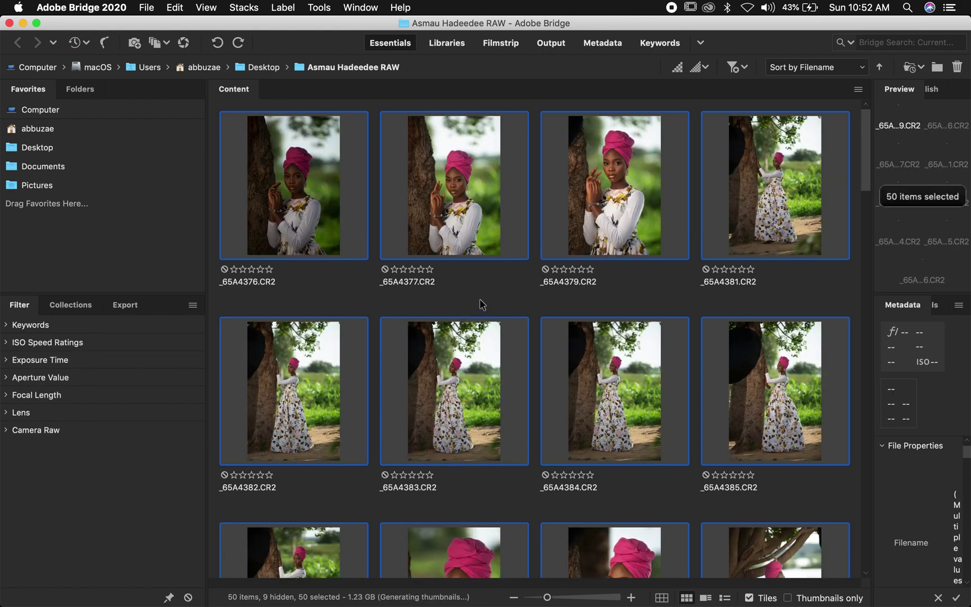
Step: Deselect all the photos and look through the rotated thumbnails
key("super+d")
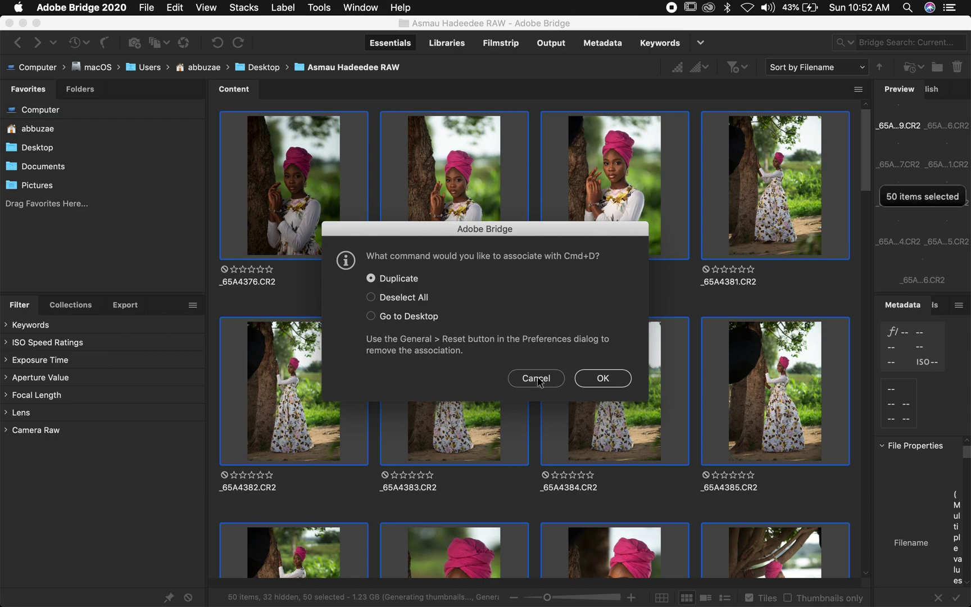
left_click(538, 380)
left_click(543, 311)
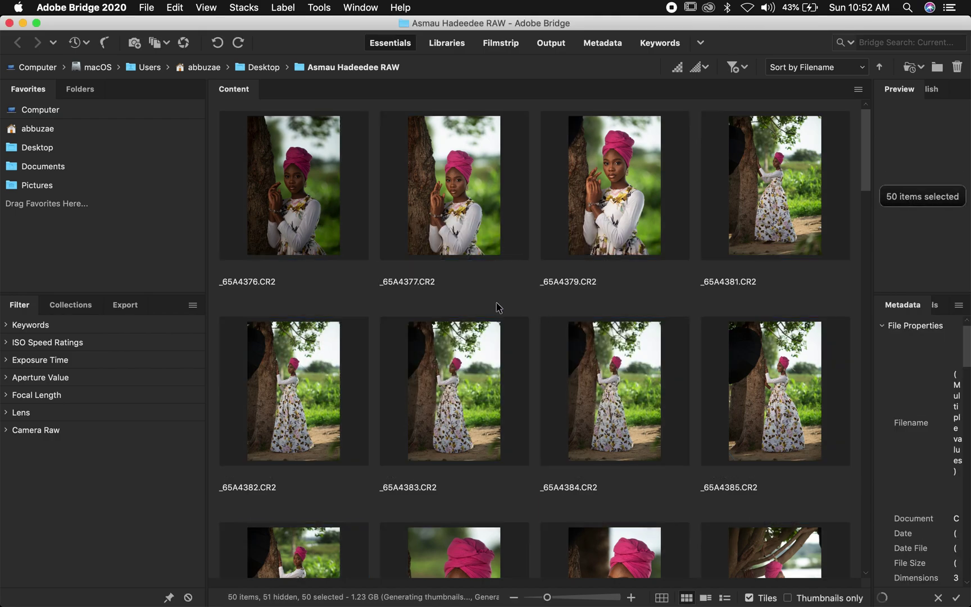
scroll(497, 308, "down", 10)
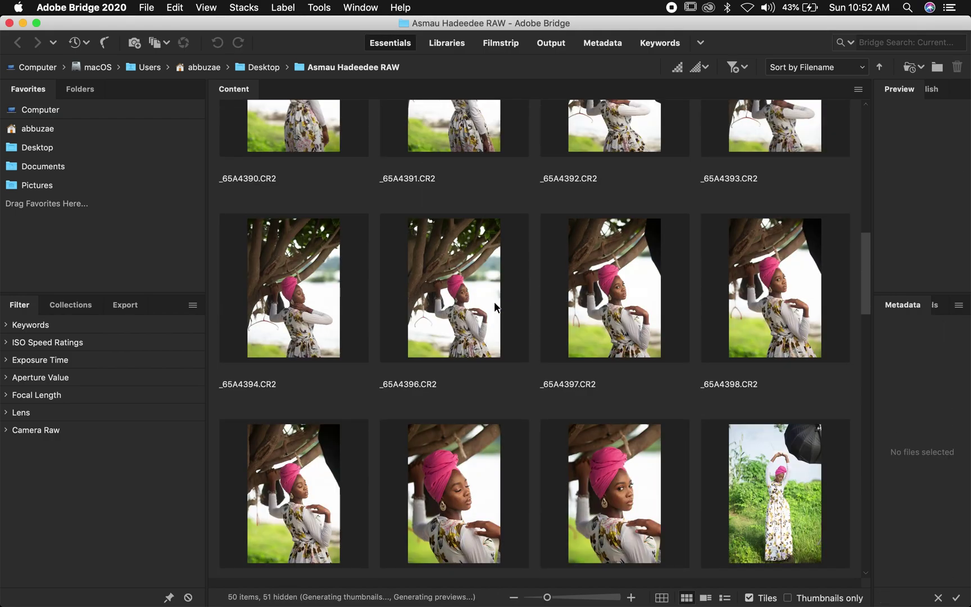
scroll(496, 307, "up", 5)
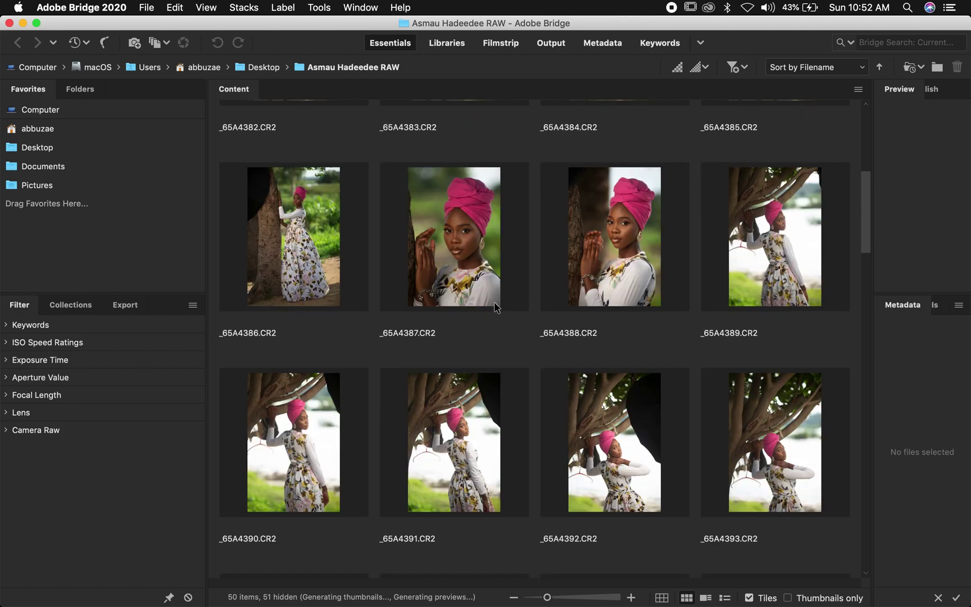
scroll(497, 308, "up", 3)
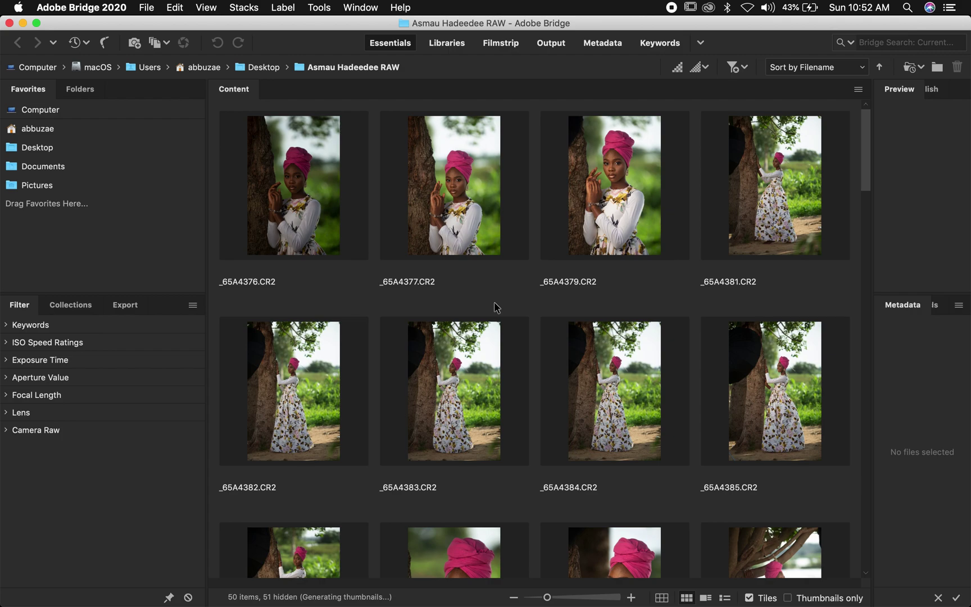
Step: Open the photo _65A4379.CR2 with Adobe Photoshop 2021
left_click(616, 202)
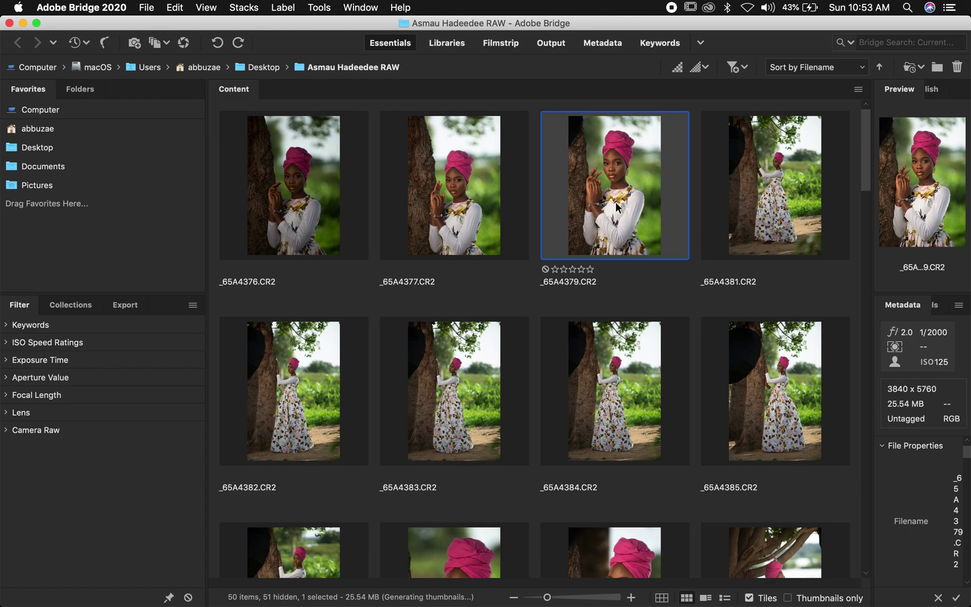
right_click(615, 202)
mouse_move(699, 225)
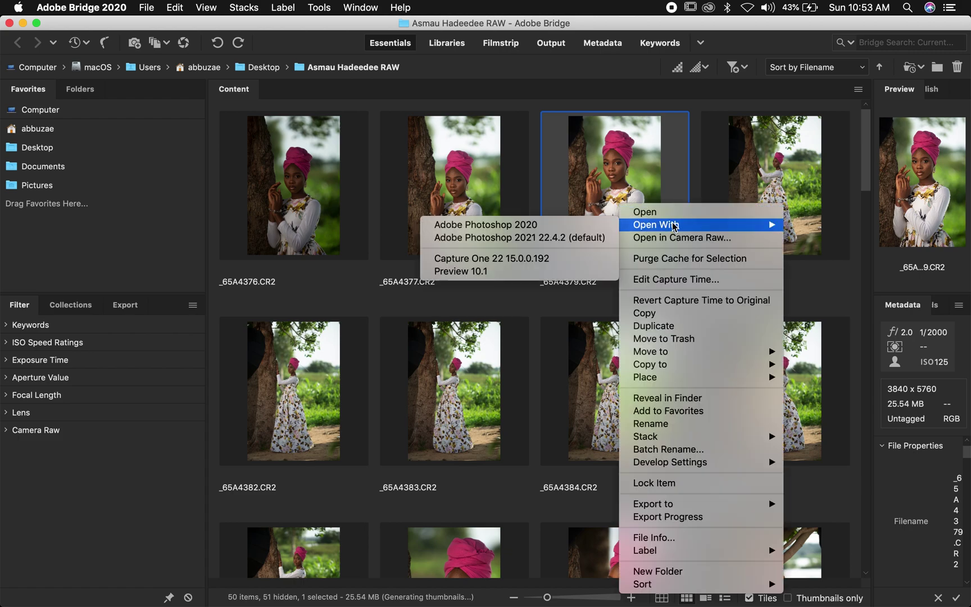
left_click(544, 237)
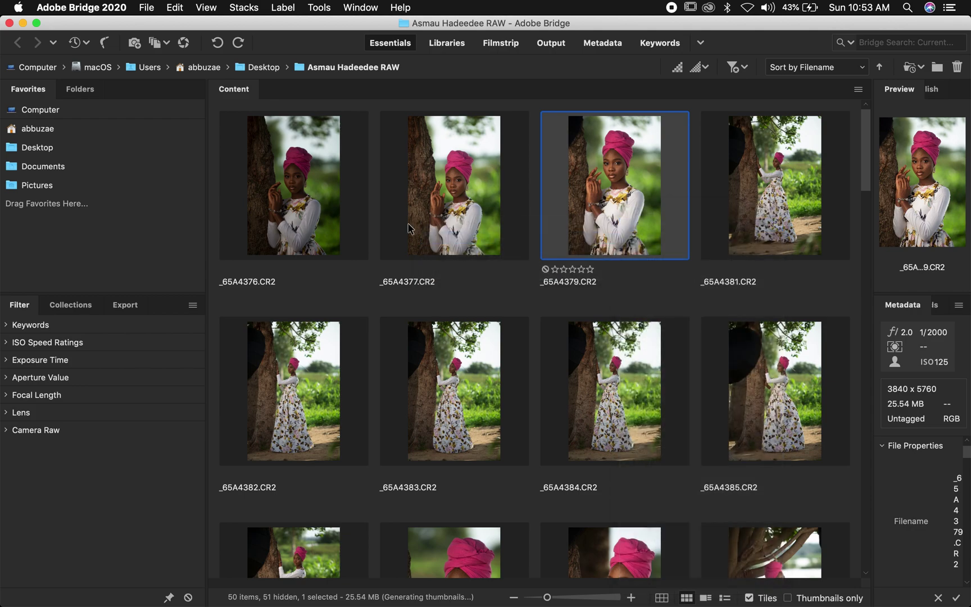
mouse_move(529, 603)
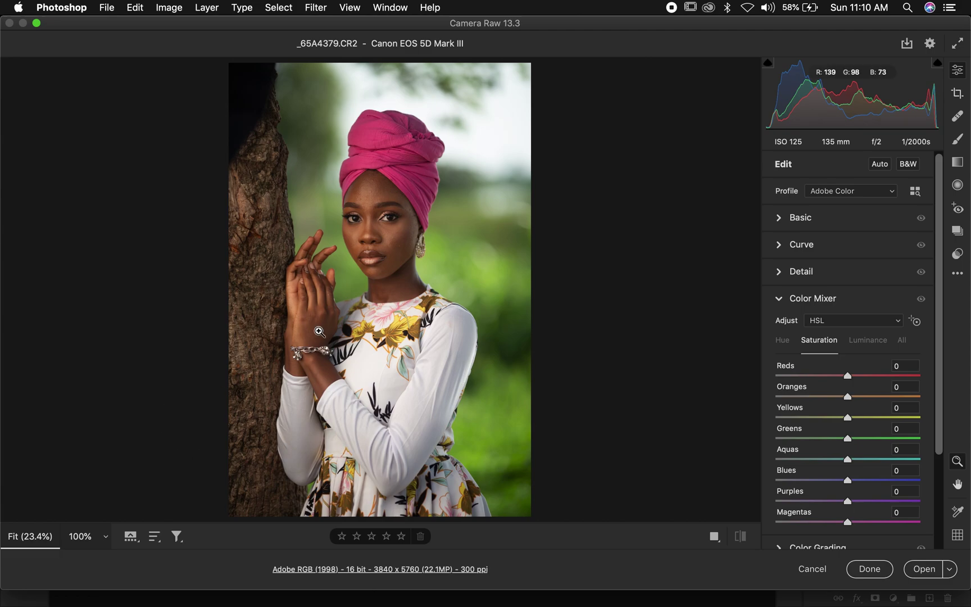
Step: Set the Camera Raw workflow options to 16 Bits/Channel depth and the Adobe RGB (1998) color space
left_click(382, 569)
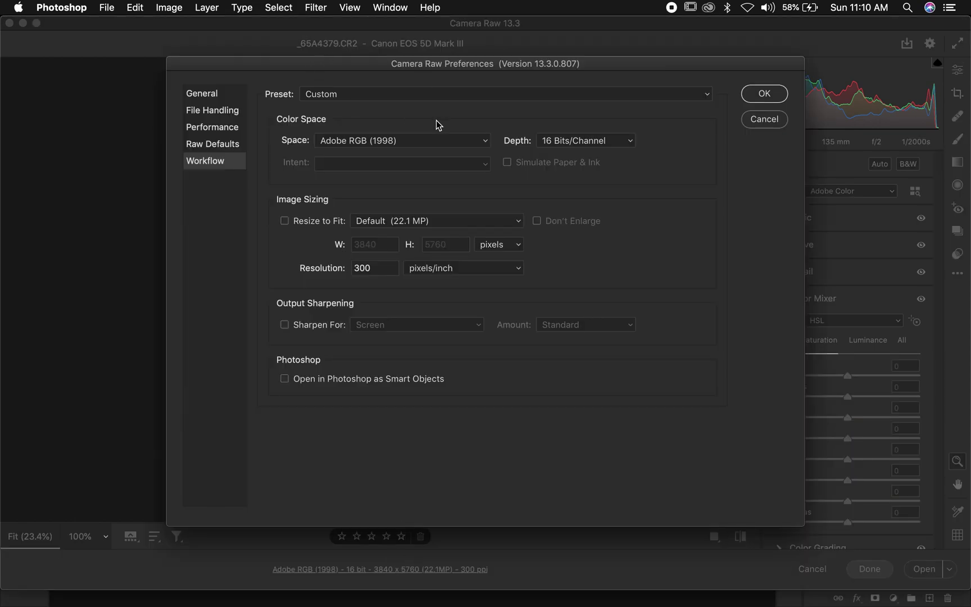
left_click(574, 143)
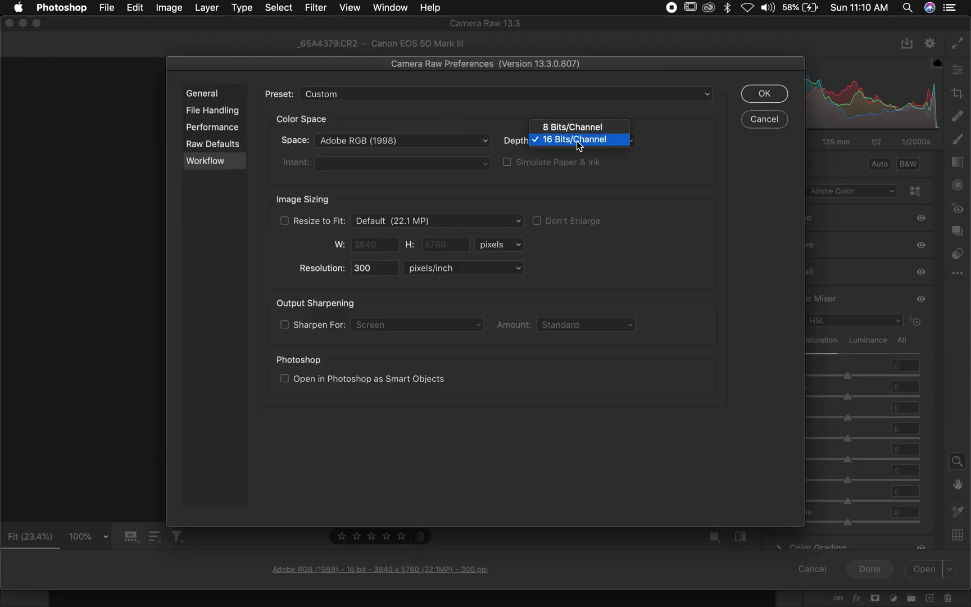
left_click(579, 141)
left_click(363, 145)
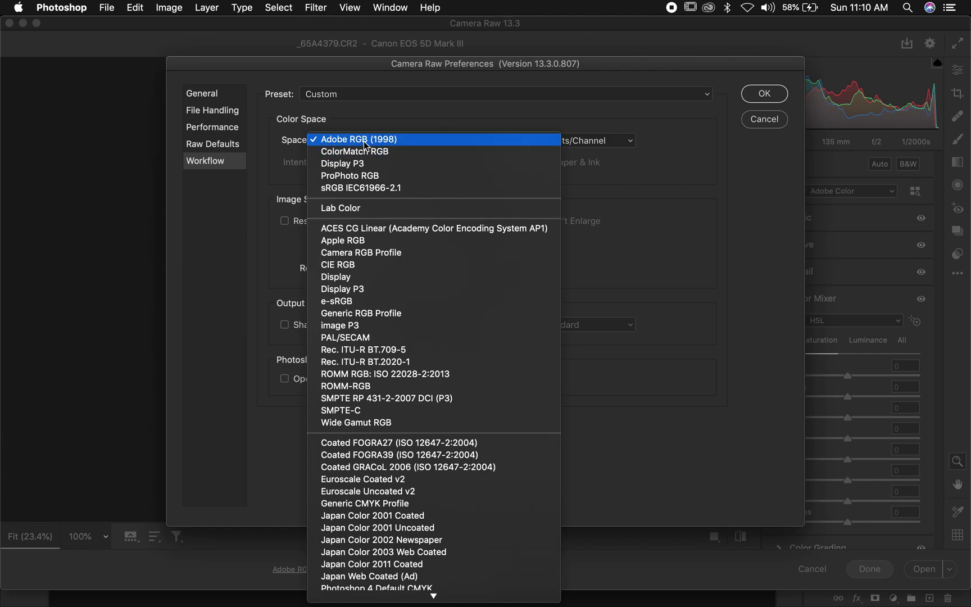
left_click(365, 143)
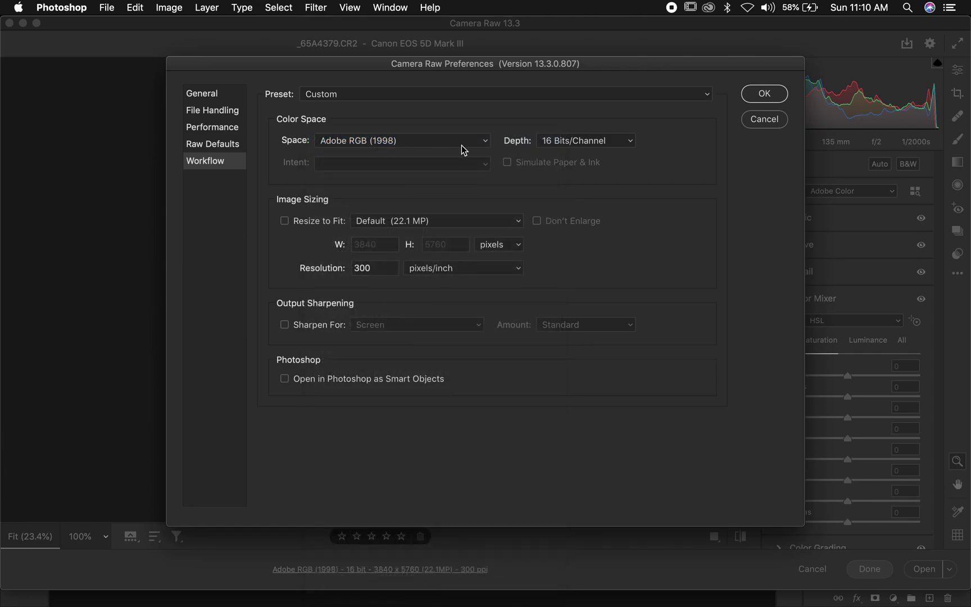
left_click(765, 93)
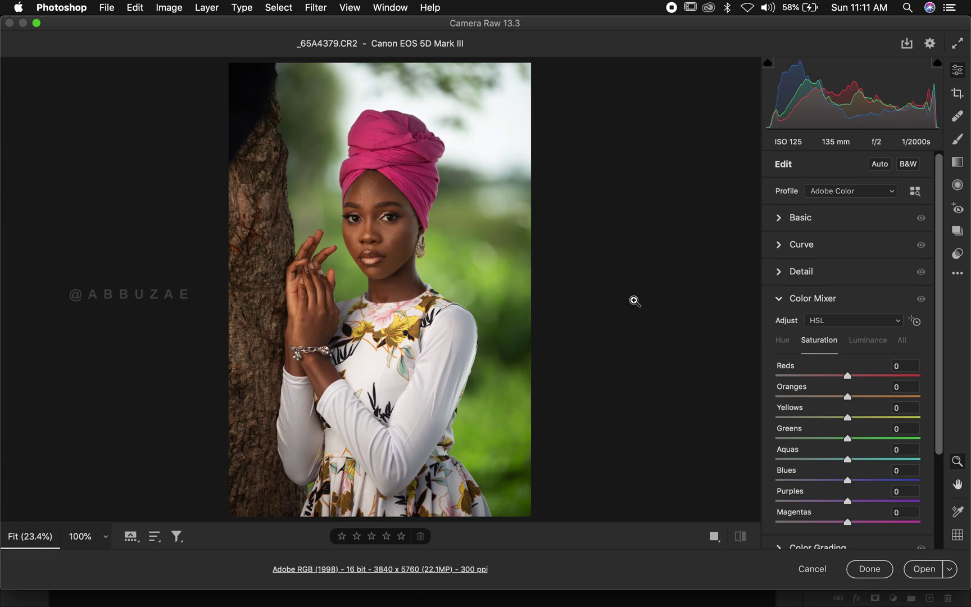
Step: In the Basic adjustments, set Highlights to -100 and Shadows to +13
left_click(779, 298)
left_click(781, 222)
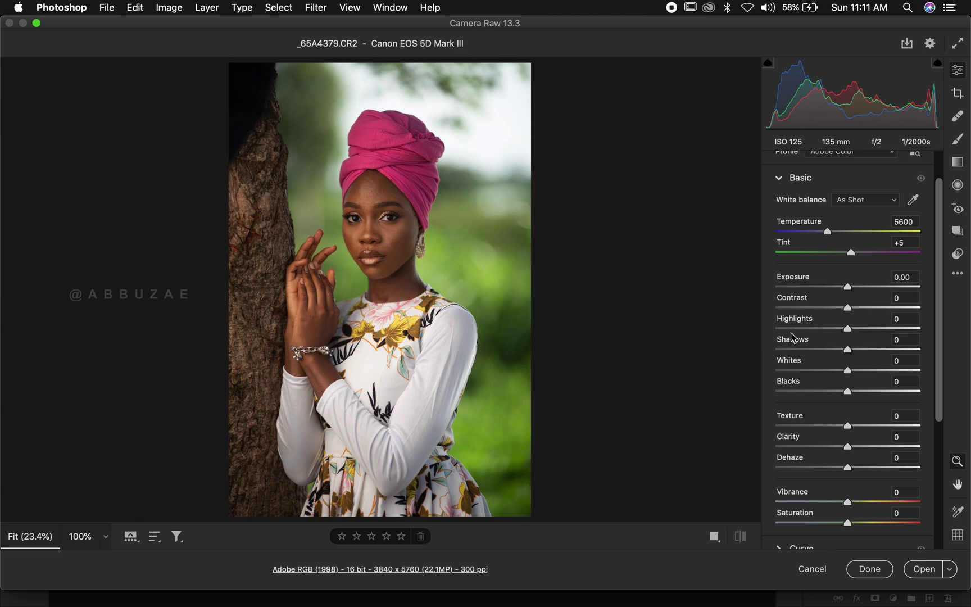
left_click_drag(849, 329, 739, 343)
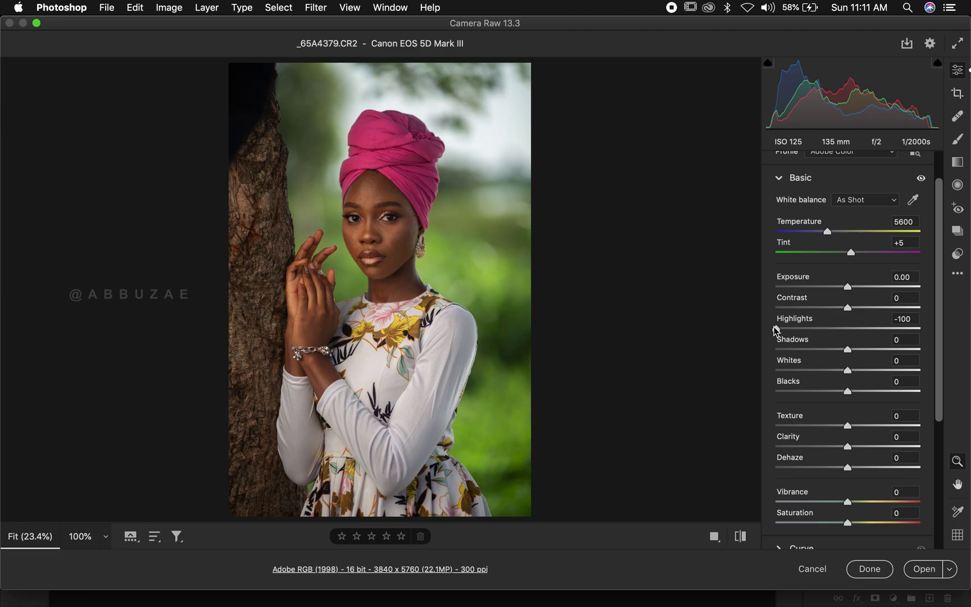
left_click_drag(776, 328, 744, 332)
left_click_drag(852, 352, 859, 353)
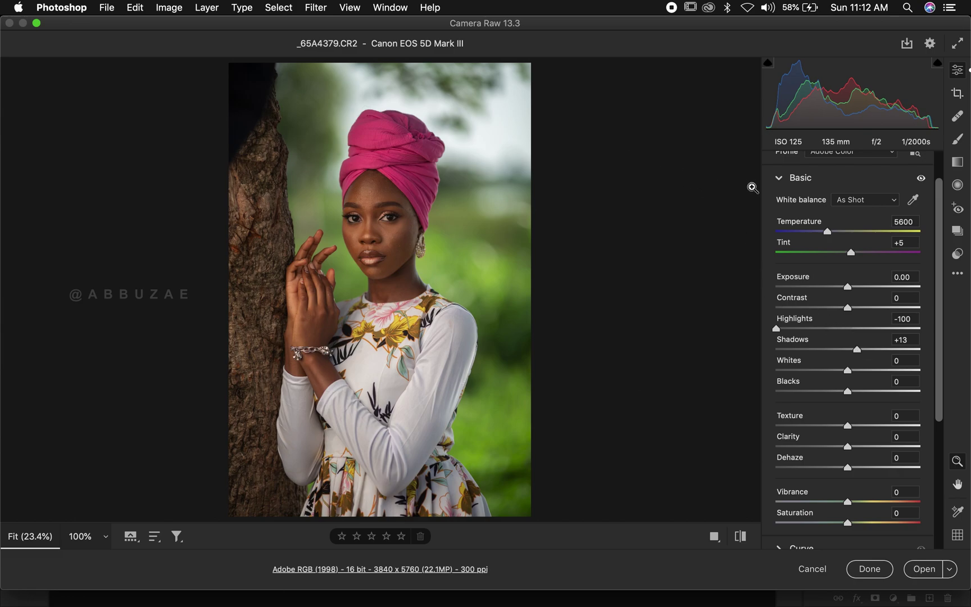
left_click(780, 178)
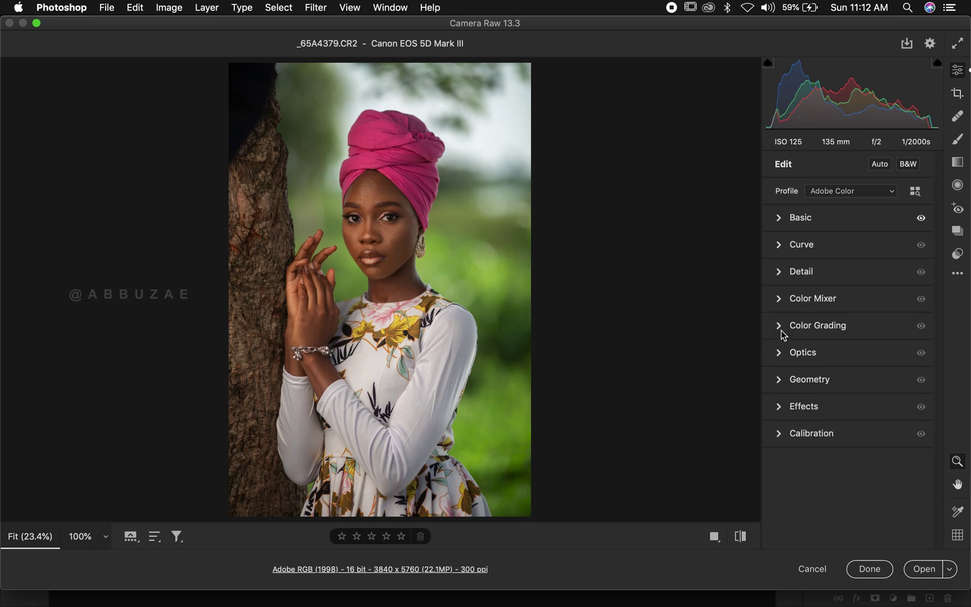
Step: Examine the Color Mixer's Hue, Saturation and Luminance adjustments, individually and all together
left_click(781, 303)
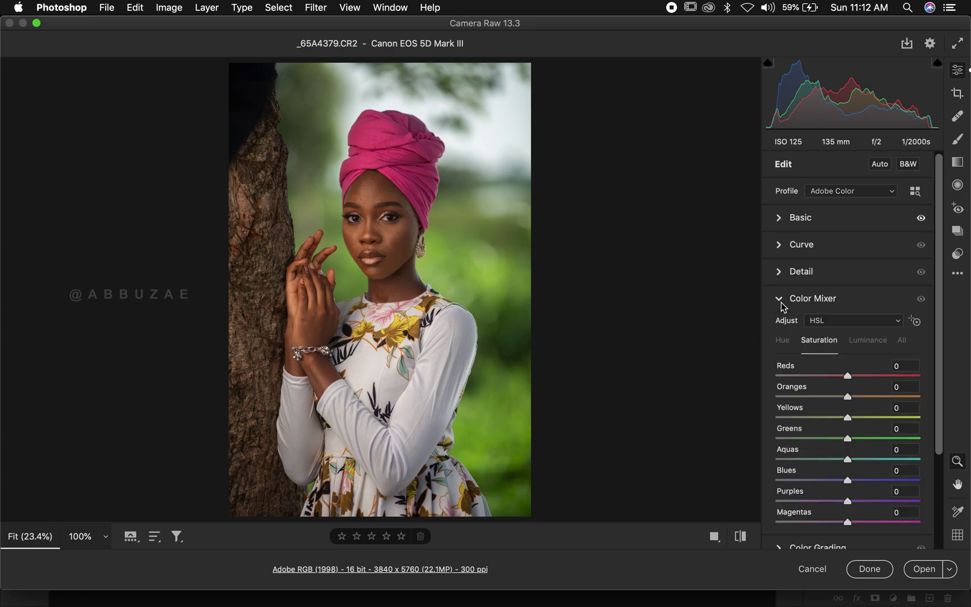
scroll(819, 326, "down", 3)
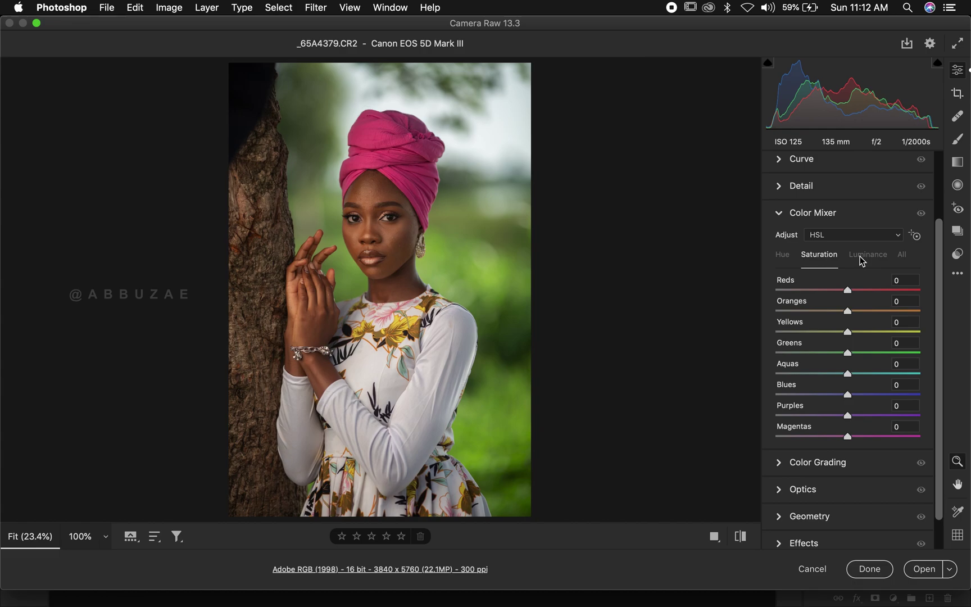
left_click(784, 257)
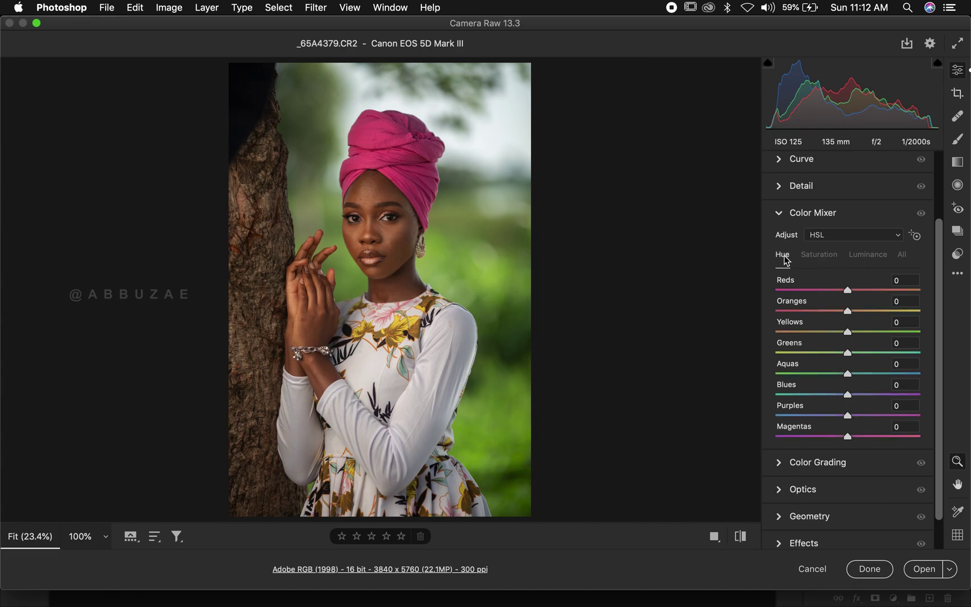
left_click(825, 262)
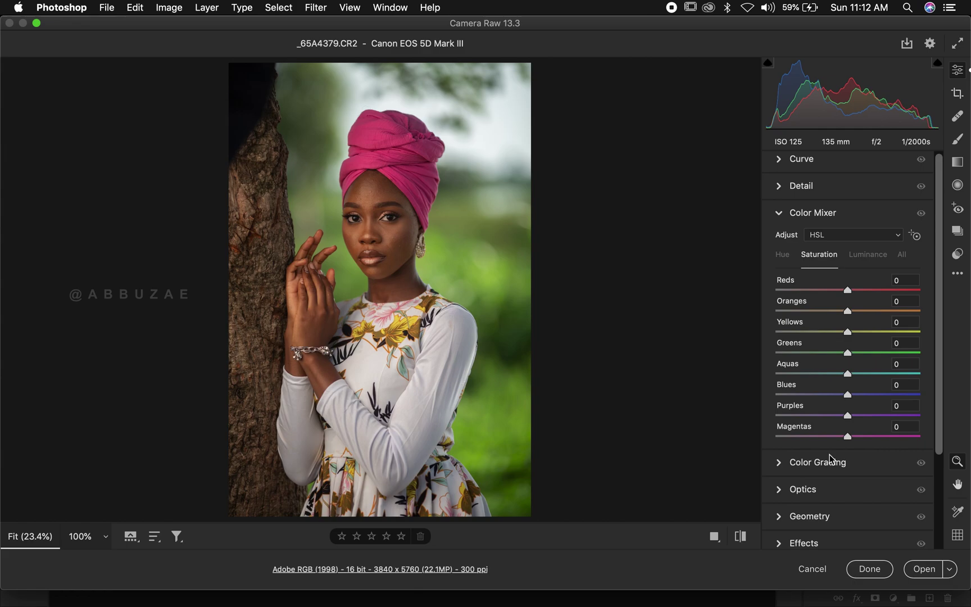
left_click(870, 257)
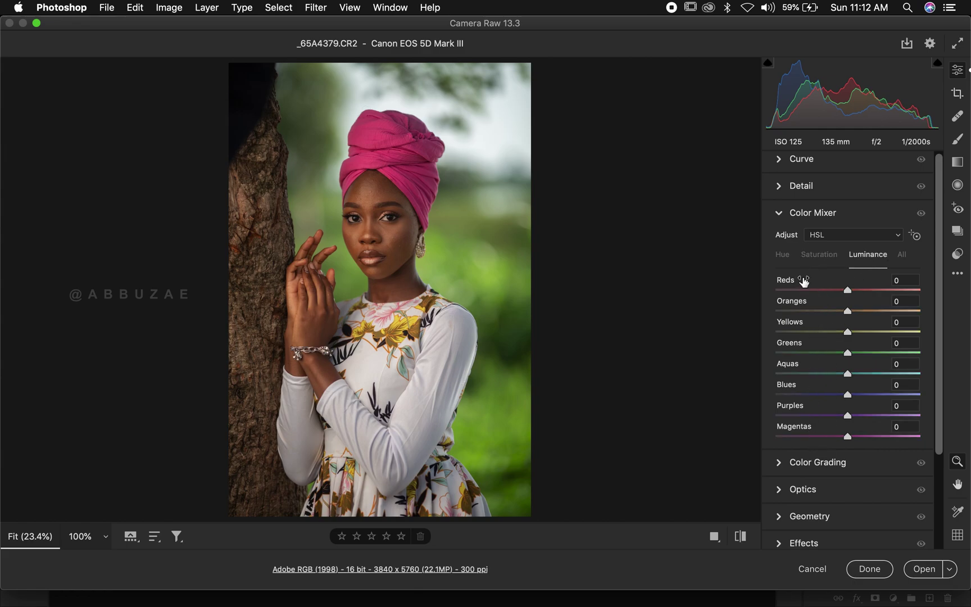
left_click(908, 255)
scroll(861, 451, "down", 5)
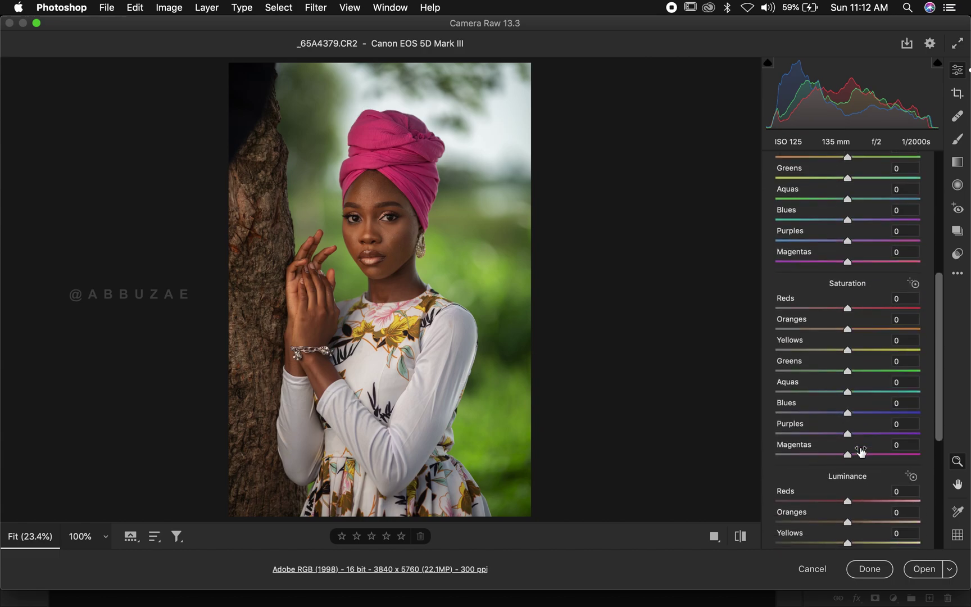
scroll(861, 450, "down", 6)
scroll(861, 451, "up", 15)
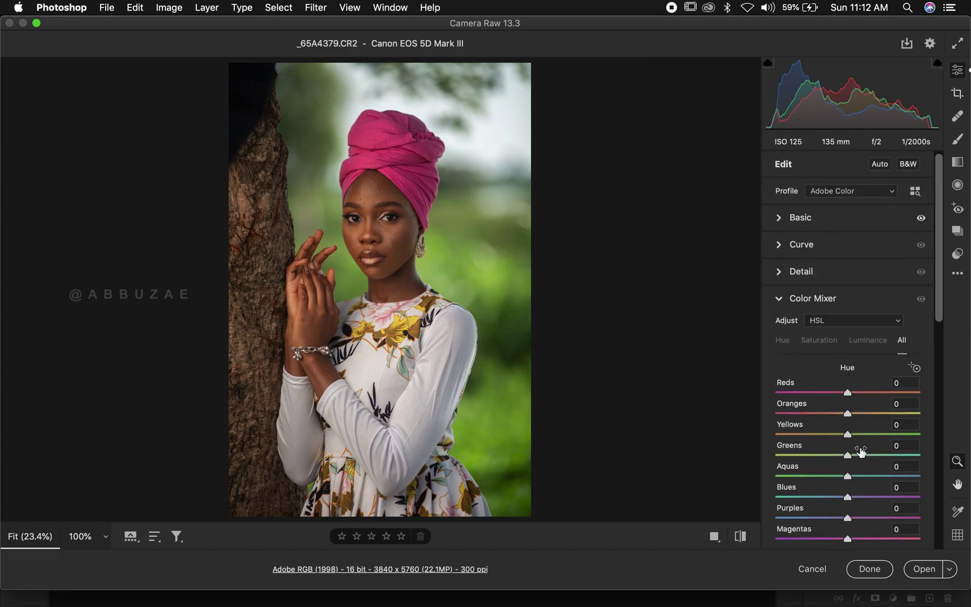
Step: In the Color Mixer, set the saturation of Greens to +43, Magentas to +38, Aquas to +45 and Reds to +29
left_click(818, 344)
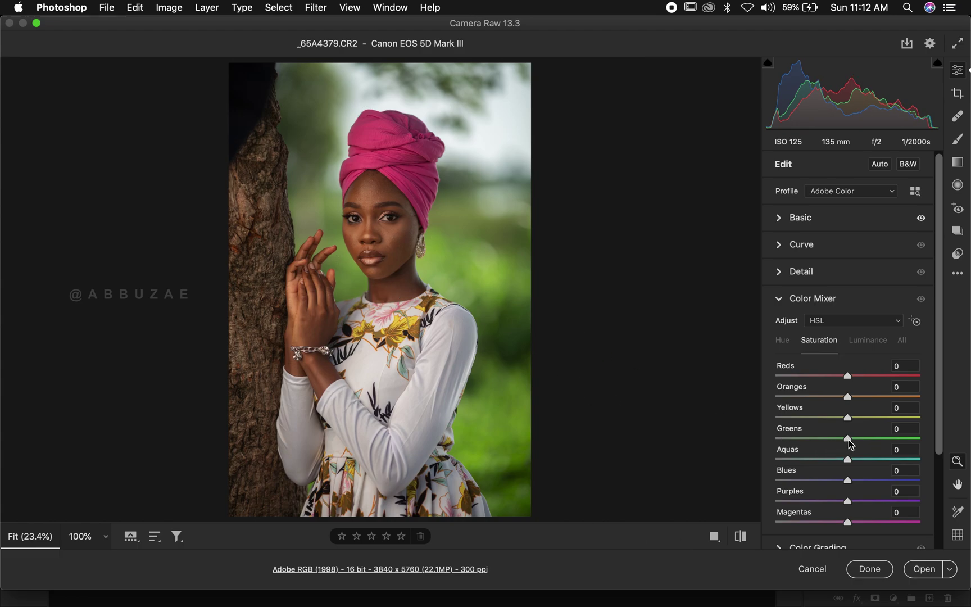
left_click_drag(849, 440, 885, 436)
left_click_drag(886, 435, 880, 436)
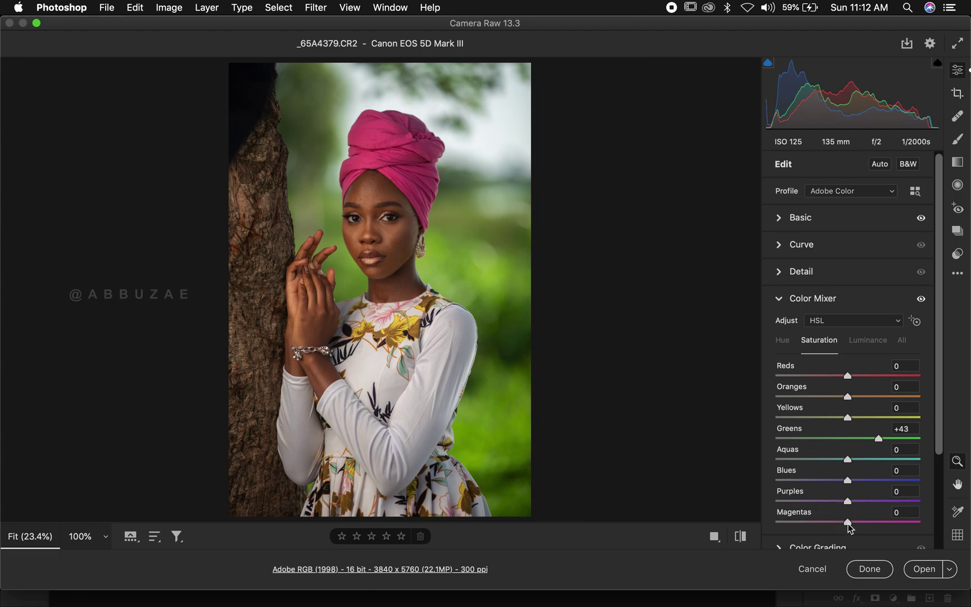
left_click_drag(848, 523, 876, 518)
left_click_drag(846, 460, 880, 461)
left_click_drag(849, 377, 869, 370)
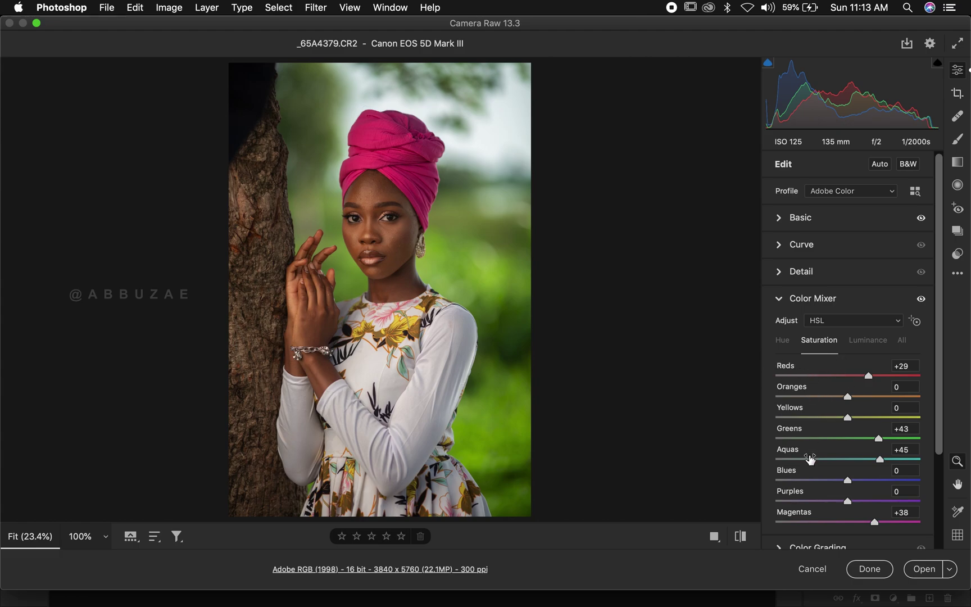
scroll(810, 458, "down", 3)
scroll(810, 458, "up", 3)
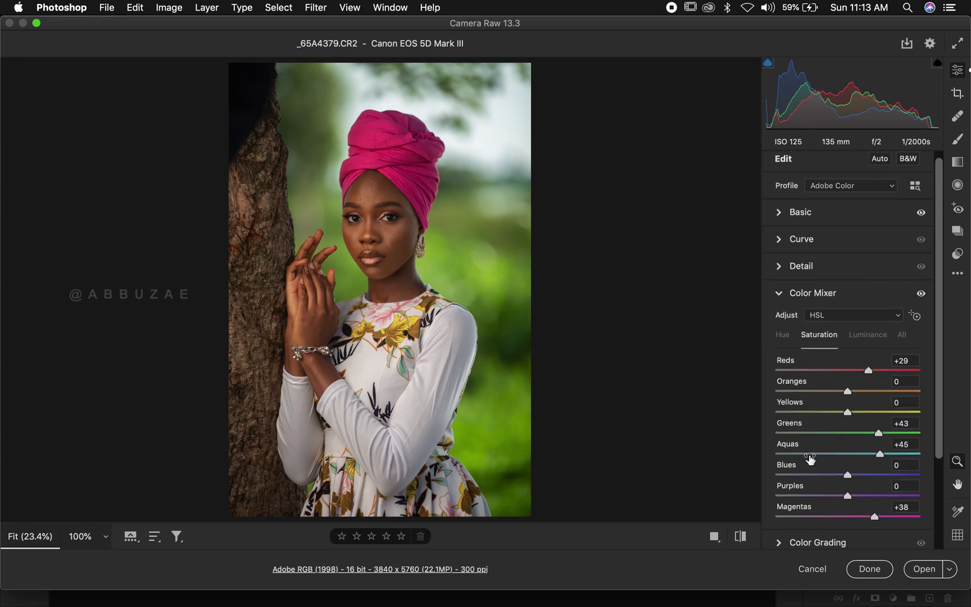
scroll(810, 458, "down", 1)
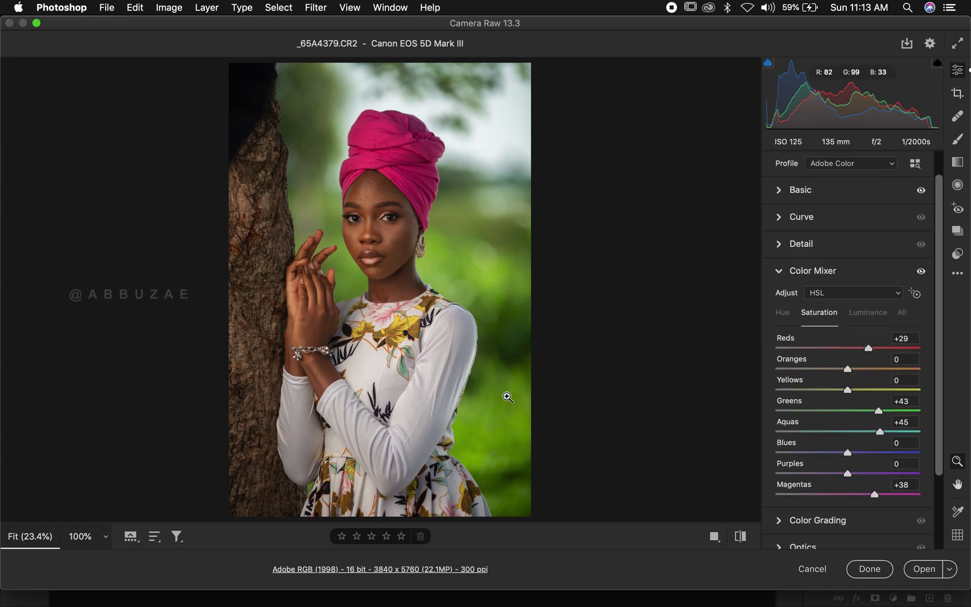
Step: In the Color Mixer, try hue shifts on Greens (-100), Magentas and Reds (+60), resetting each to 0
left_click(788, 314)
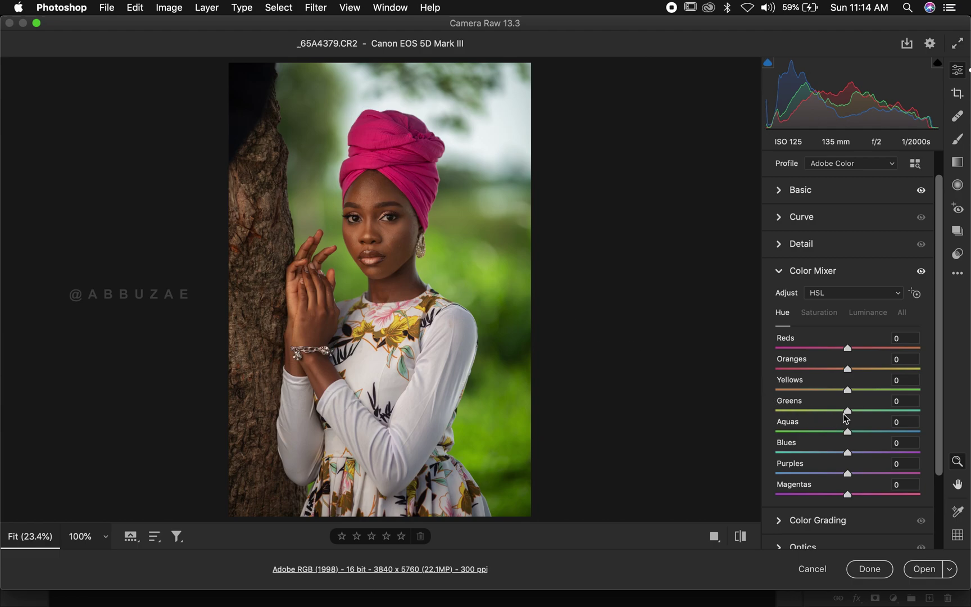
left_click_drag(848, 411, 695, 422)
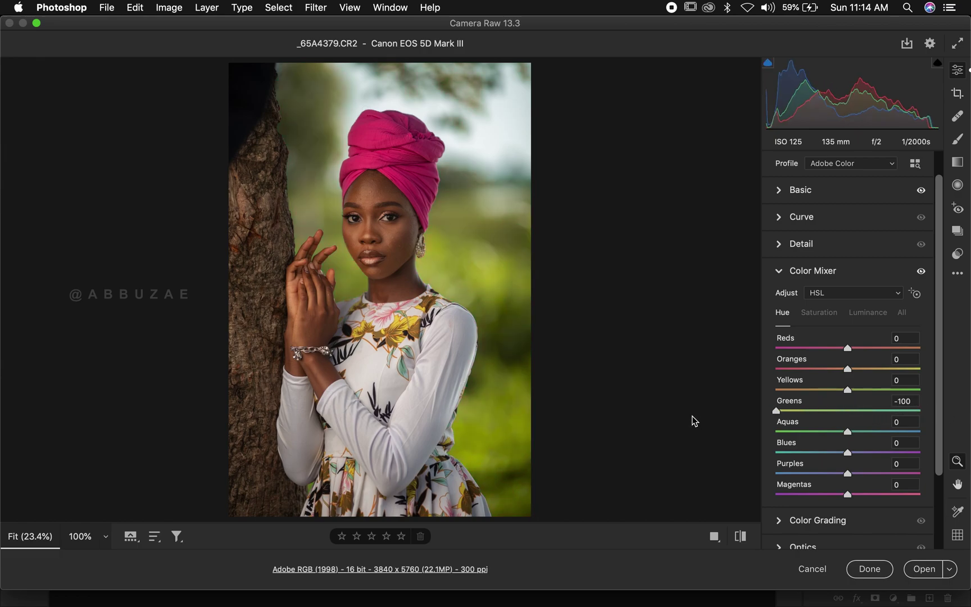
key("super+z")
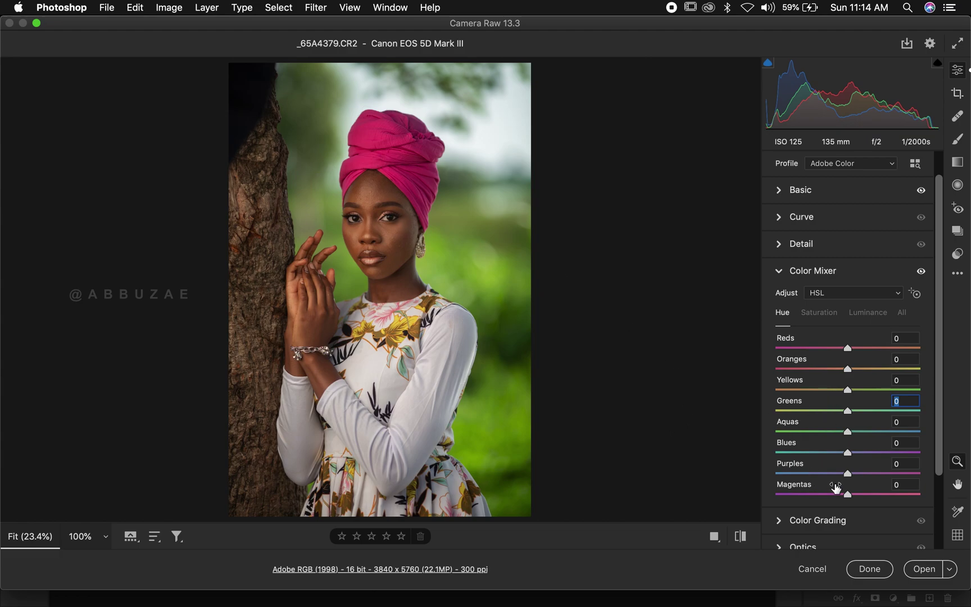
left_click_drag(847, 494, 900, 495)
mouse_move(817, 493)
left_mouse_down()
mouse_move(693, 490)
mouse_move(824, 494)
left_mouse_up()
left_click_drag(930, 497, 933, 497)
double_click(920, 495)
left_click_drag(849, 349, 886, 367)
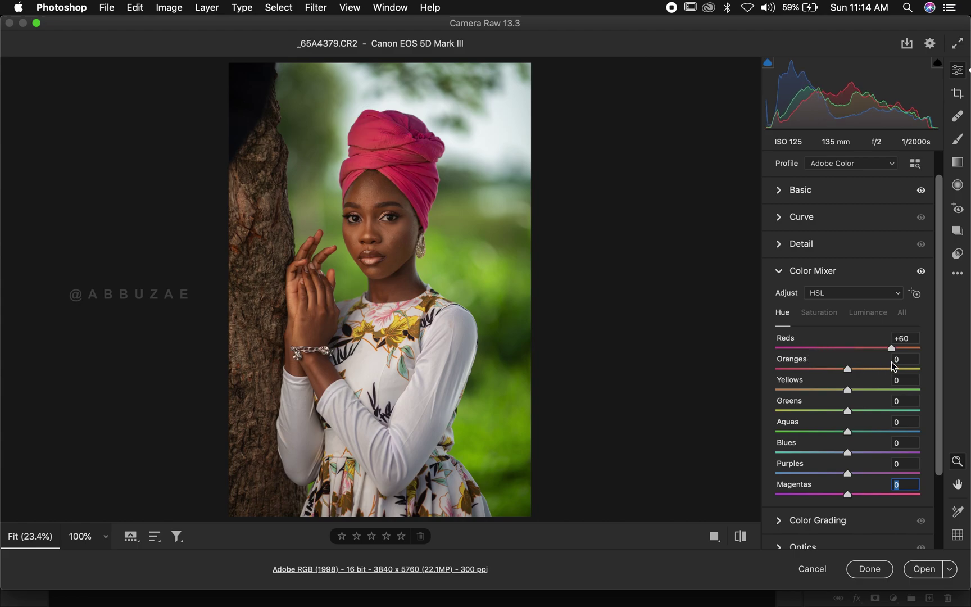
double_click(863, 349)
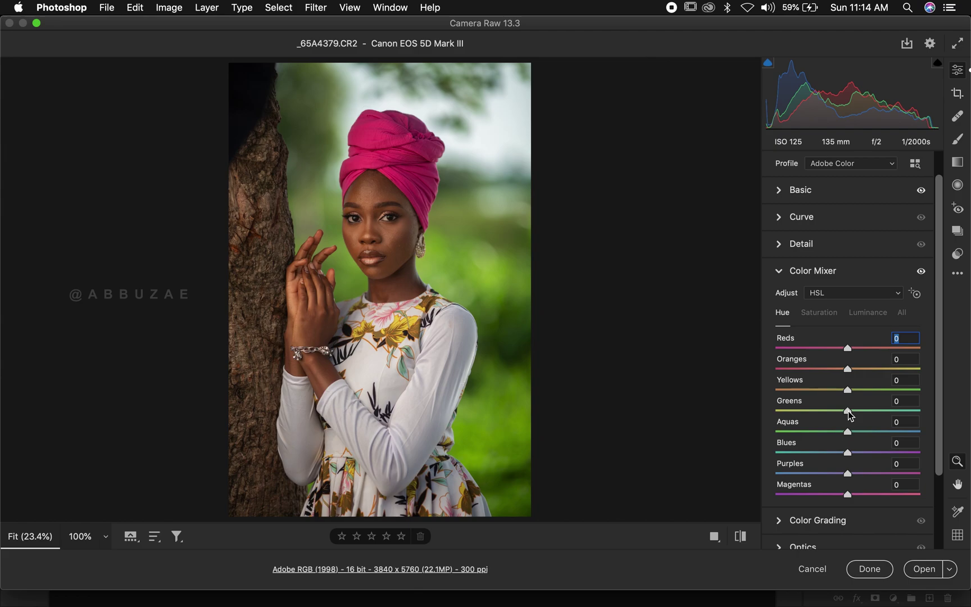
Step: Try a Greens hue of -41 and a shifted Magentas hue, resetting both to 0
left_click_drag(848, 410, 820, 419)
left_click(821, 422)
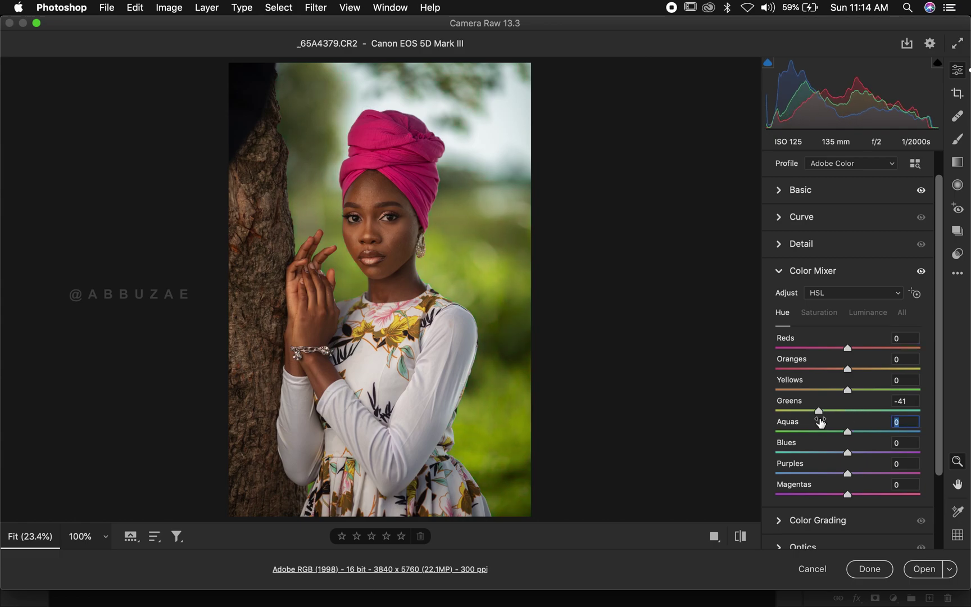
double_click(819, 411)
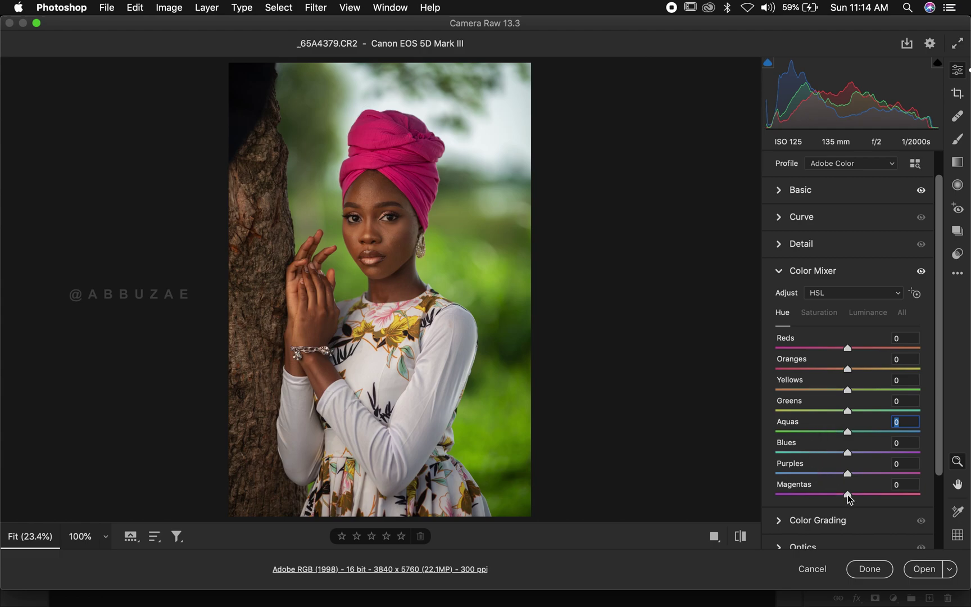
left_click_drag(847, 495, 920, 486)
double_click(919, 486)
Step: Set the Magentas hue to +60 in the Color Mixer
left_click_drag(848, 495, 949, 490)
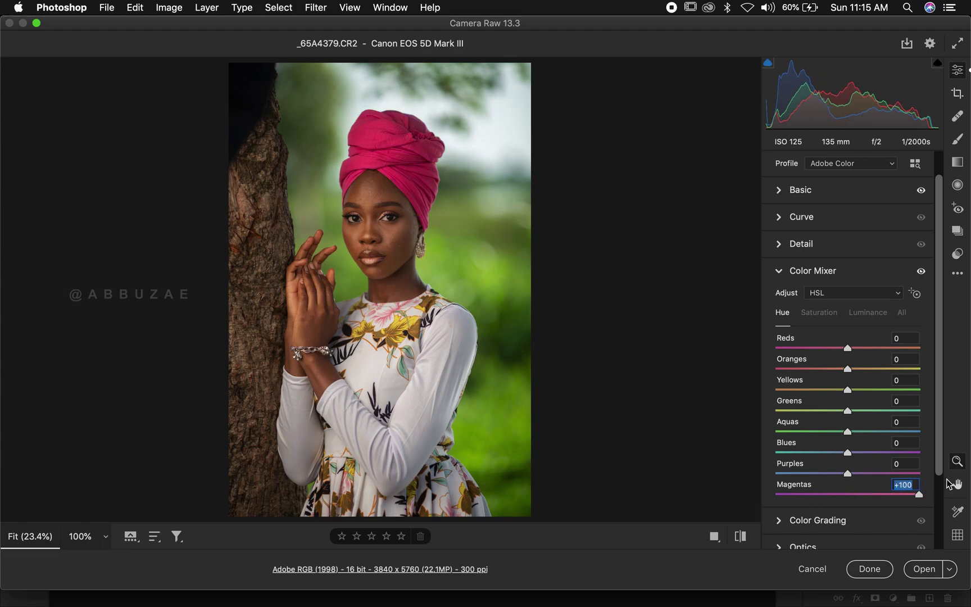
type("58")
key("Return")
left_click_drag(891, 485, 883, 487)
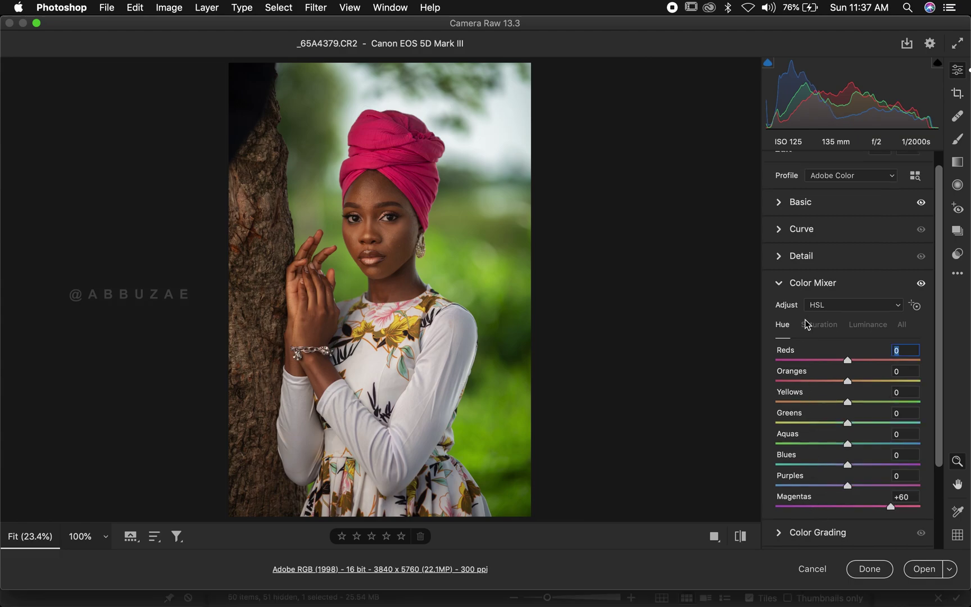
Step: Try Color Mixer luminance values of -100 for Magentas and +100 for Greens, resetting each to 0
left_click(868, 325)
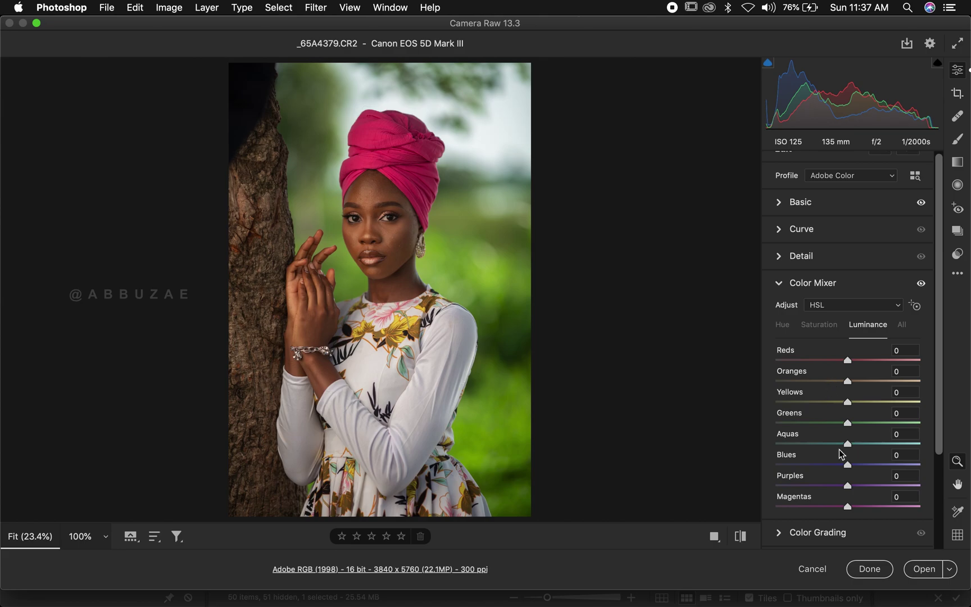
left_click_drag(850, 508, 755, 506)
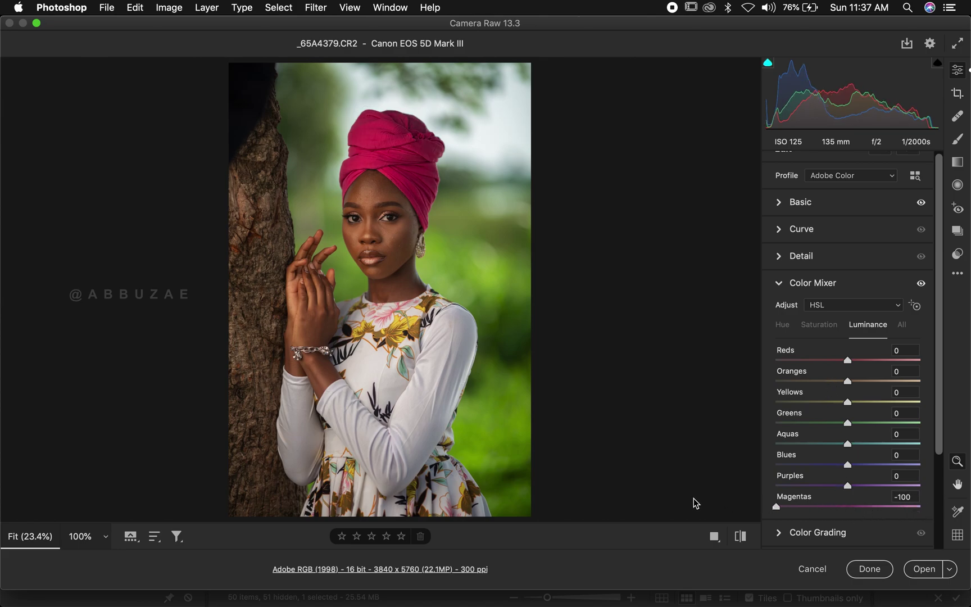
type("0")
key("Return")
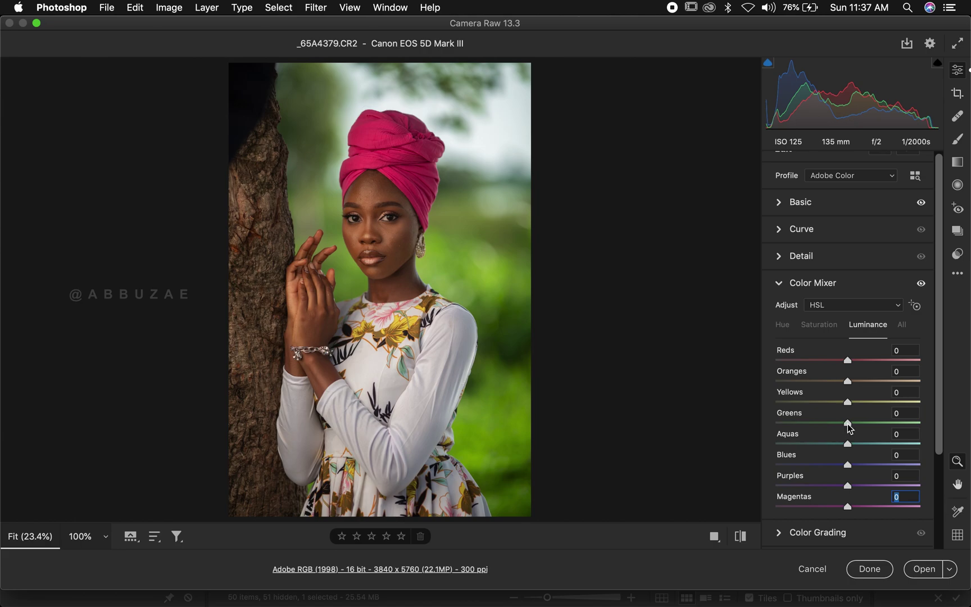
left_click_drag(849, 429, 930, 415)
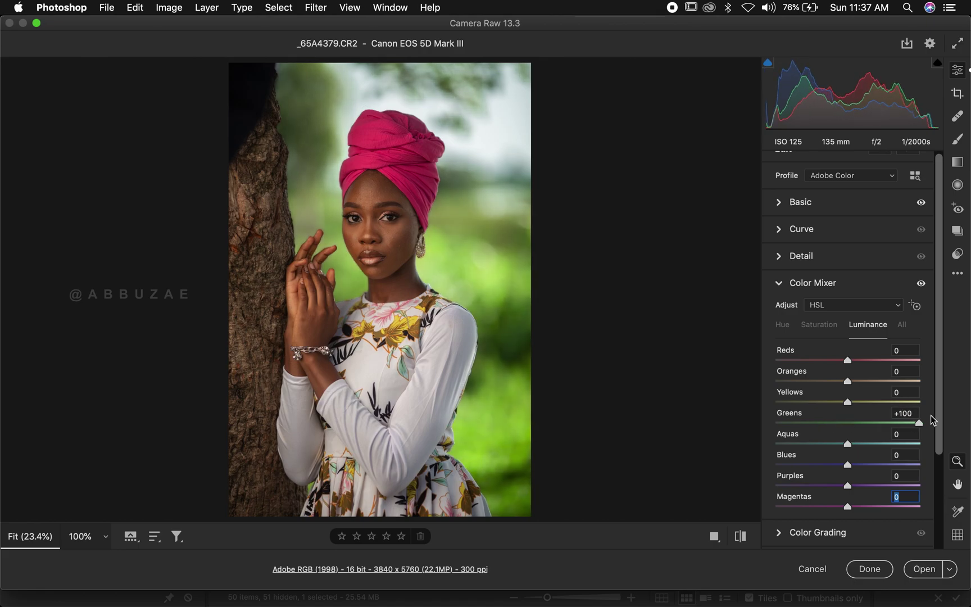
double_click(931, 416)
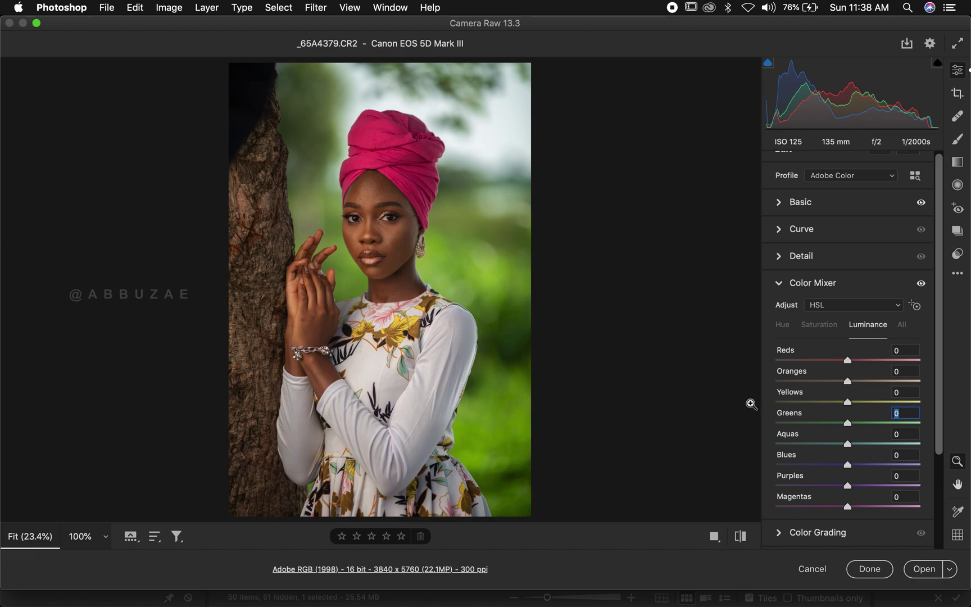
Step: In the Color Mixer, set the Magentas luminance to +38 and the Reds hue to +37
left_click_drag(847, 507, 880, 508)
left_click_drag(886, 512, 878, 516)
left_click(783, 327)
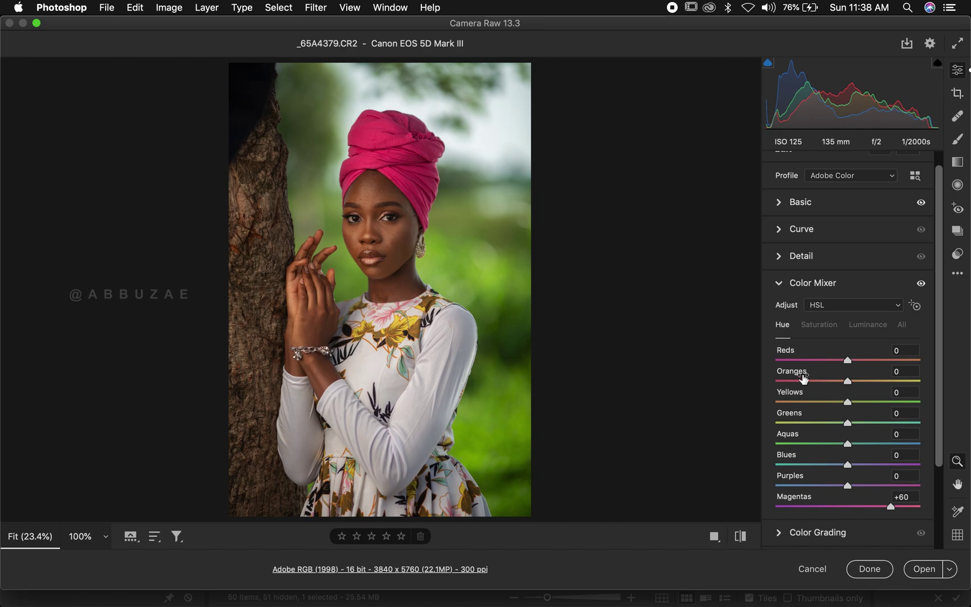
left_click_drag(848, 360, 875, 360)
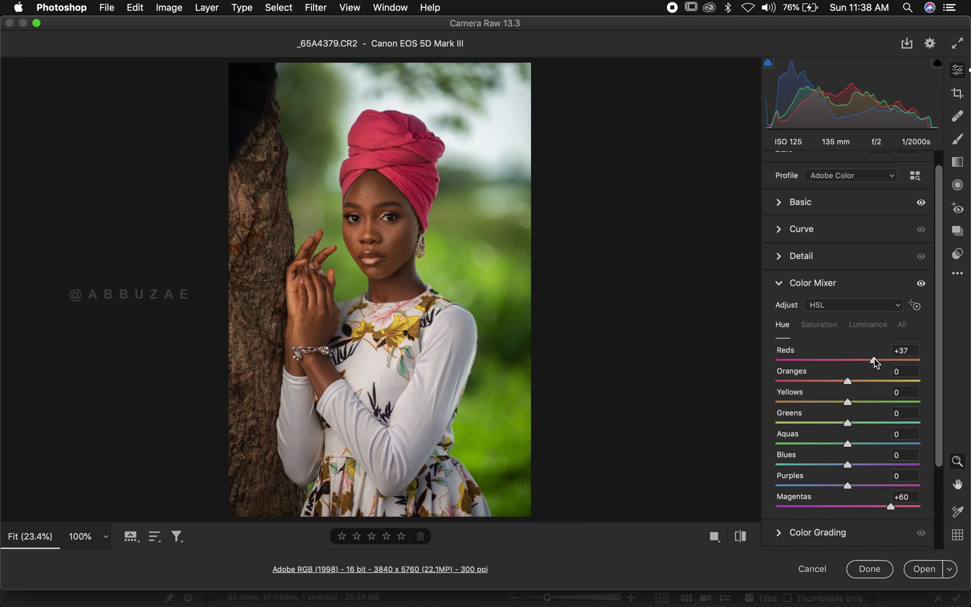
double_click(874, 360)
key("super+z")
Step: Set the Greens saturation to -28, comparing it with +43, and collapse the Color Mixer
left_click(822, 325)
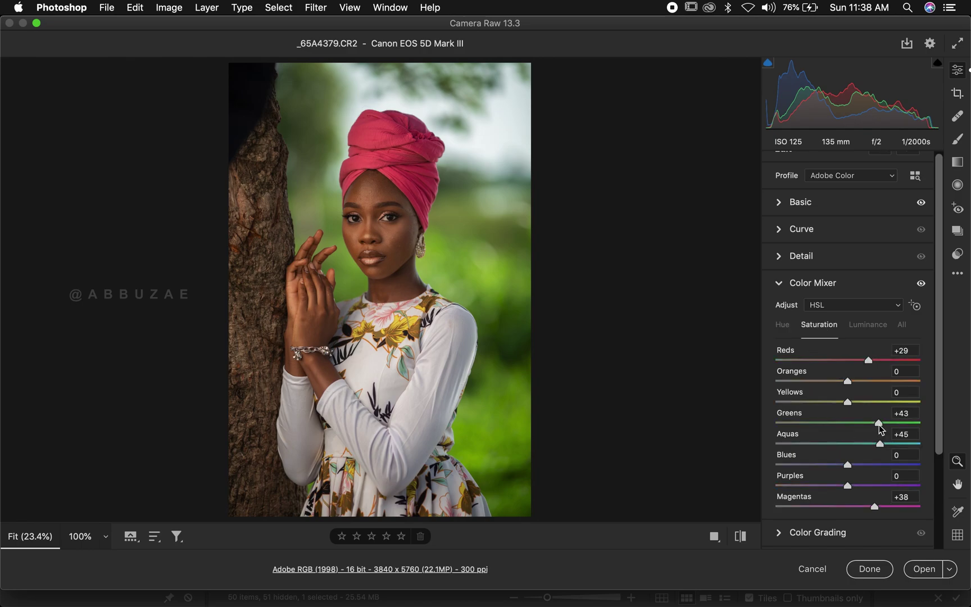
left_click_drag(880, 423, 829, 435)
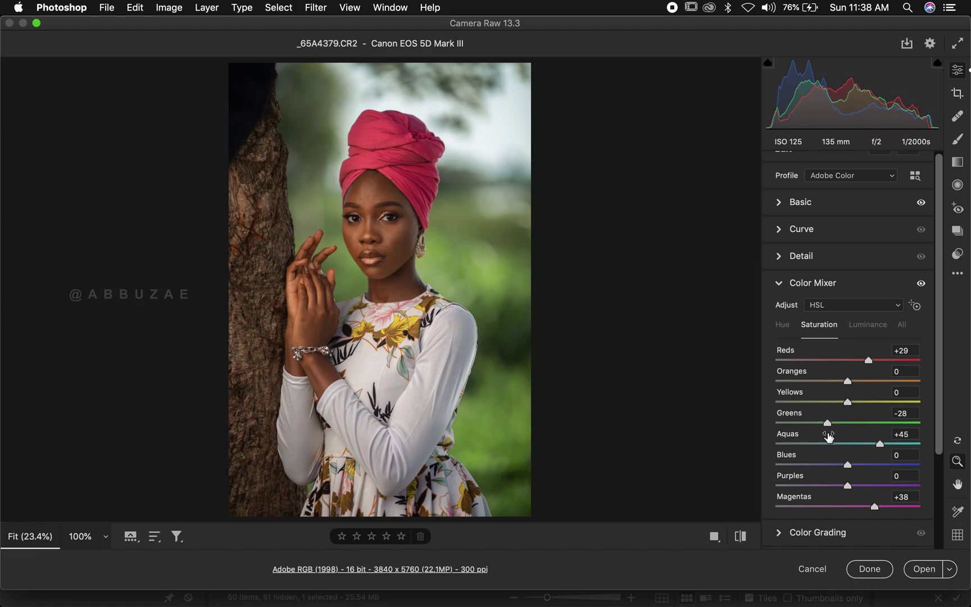
type("43")
key("Return")
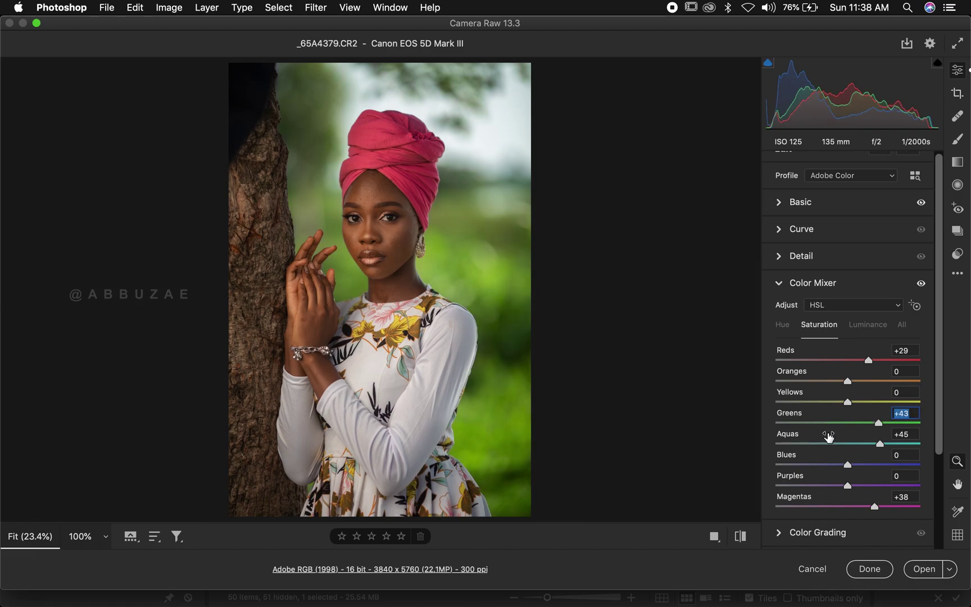
key("super+z")
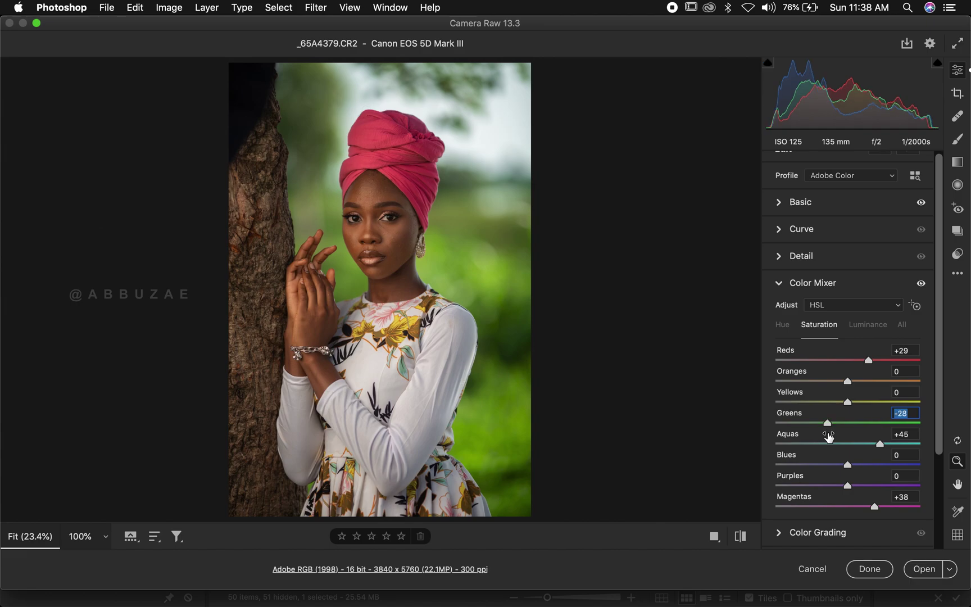
key("super+shift+z")
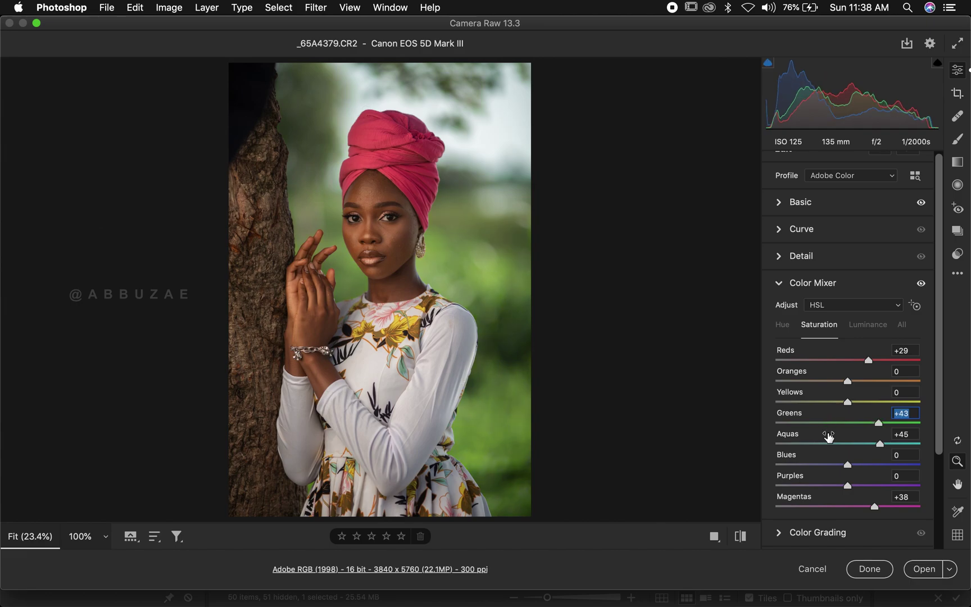
key("shift")
key("super+z")
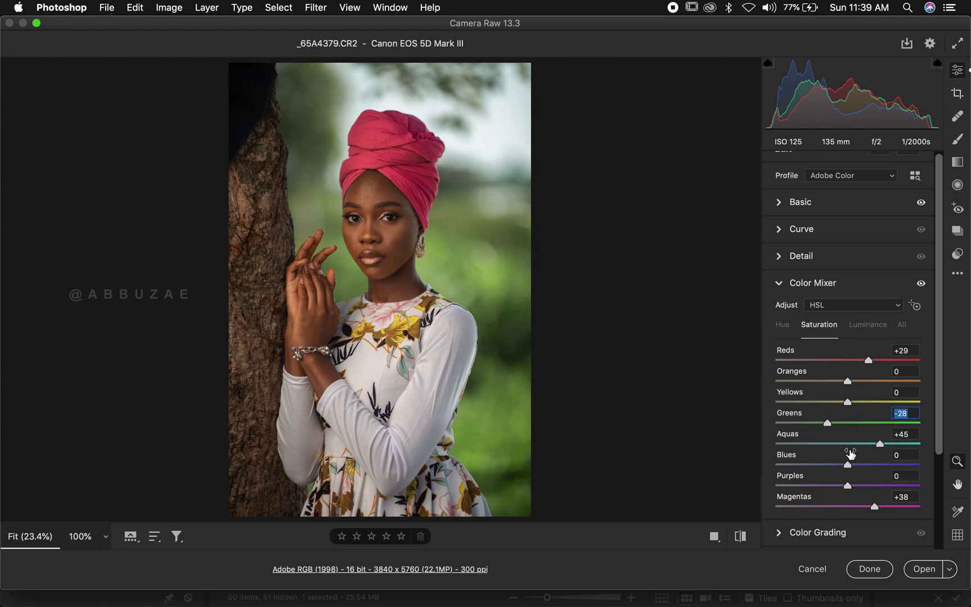
left_click(779, 285)
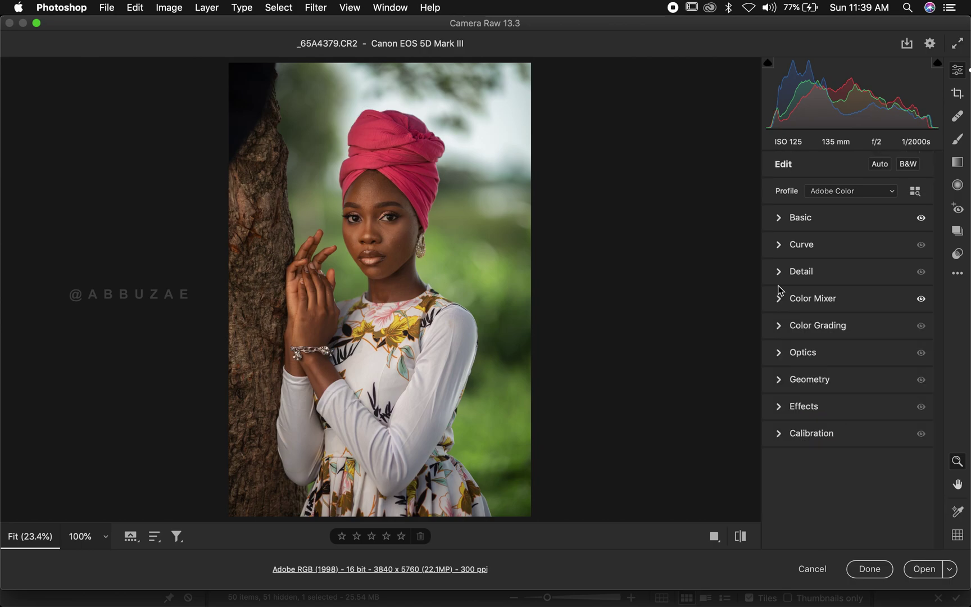
Step: In the Calibration adjustments, try different Green Primary hues including -100, and settle on +33
left_click(784, 435)
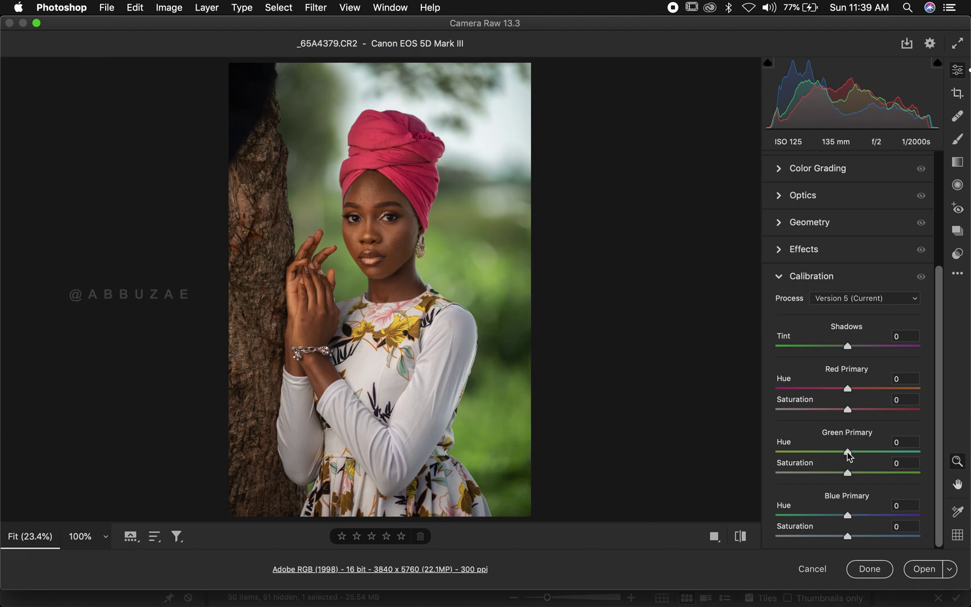
left_click_drag(848, 451, 882, 452)
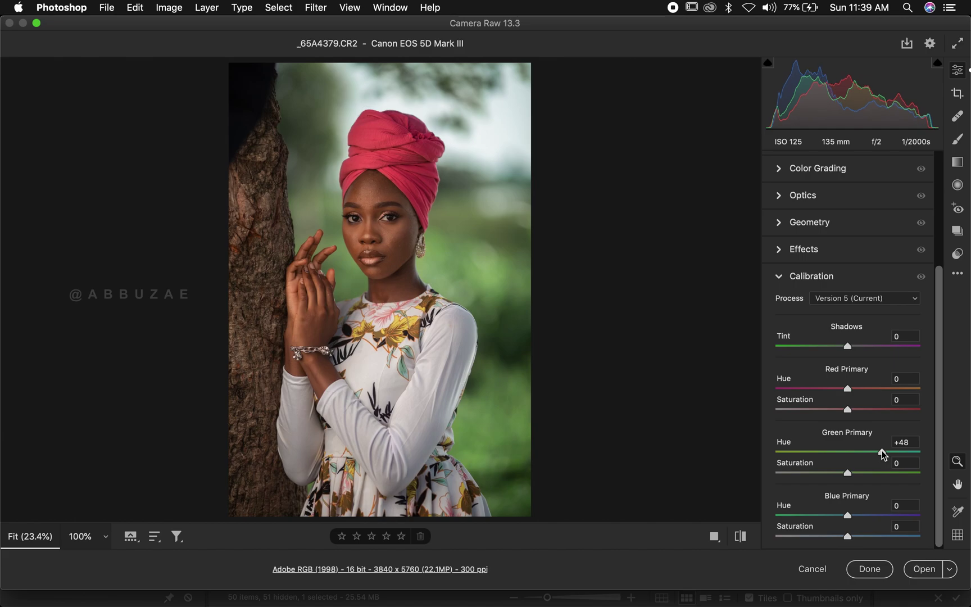
left_click_drag(884, 455, 869, 460)
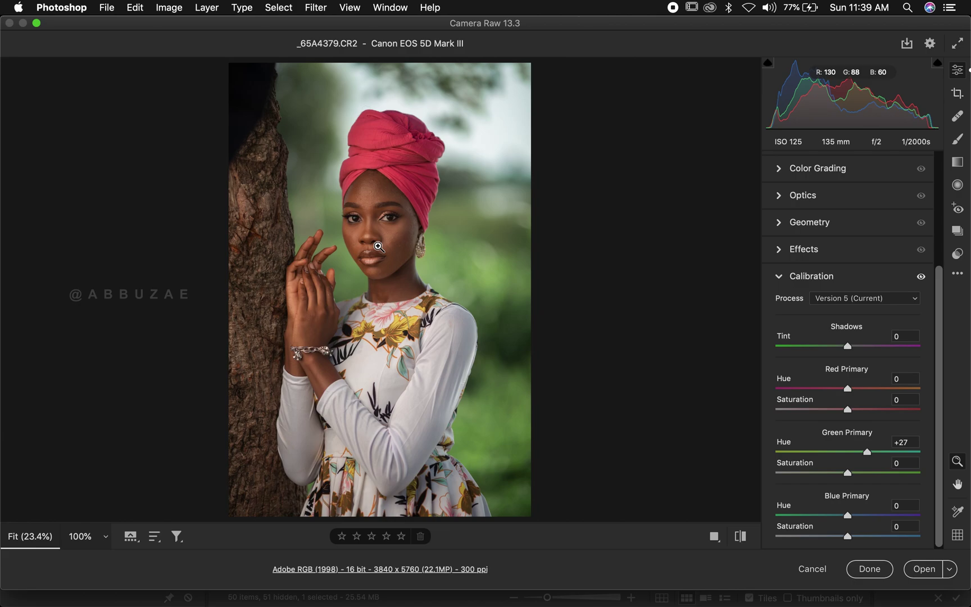
left_click_drag(866, 452, 731, 444)
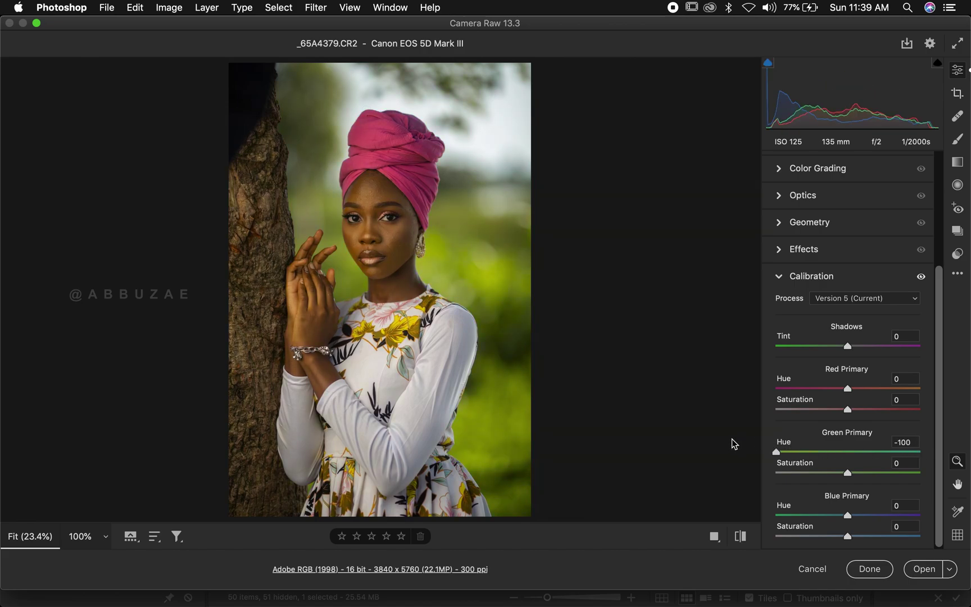
left_click_drag(776, 452, 869, 454)
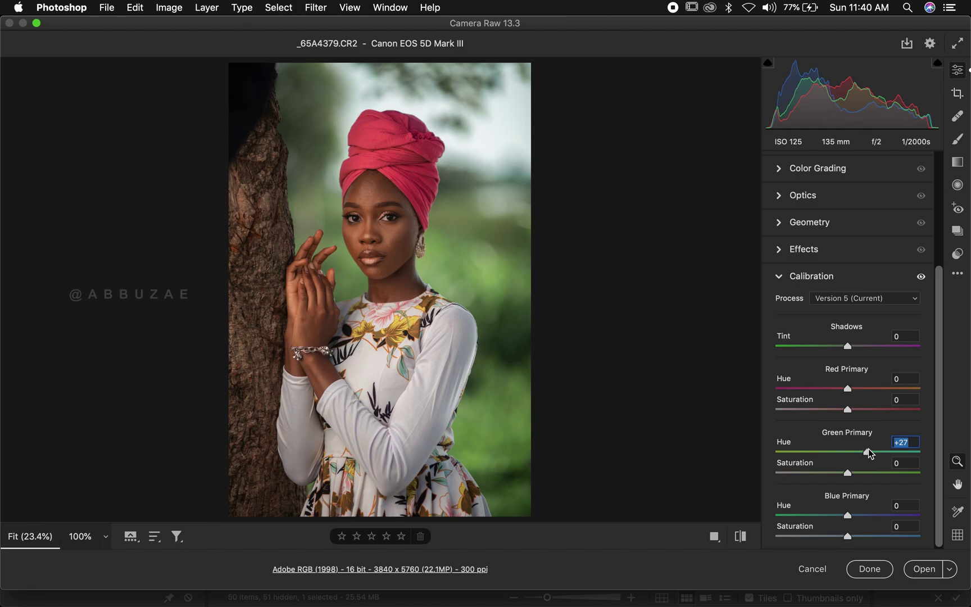
mouse_move(868, 448)
left_mouse_down()
mouse_move(850, 453)
mouse_move(871, 452)
left_mouse_up()
double_click(870, 452)
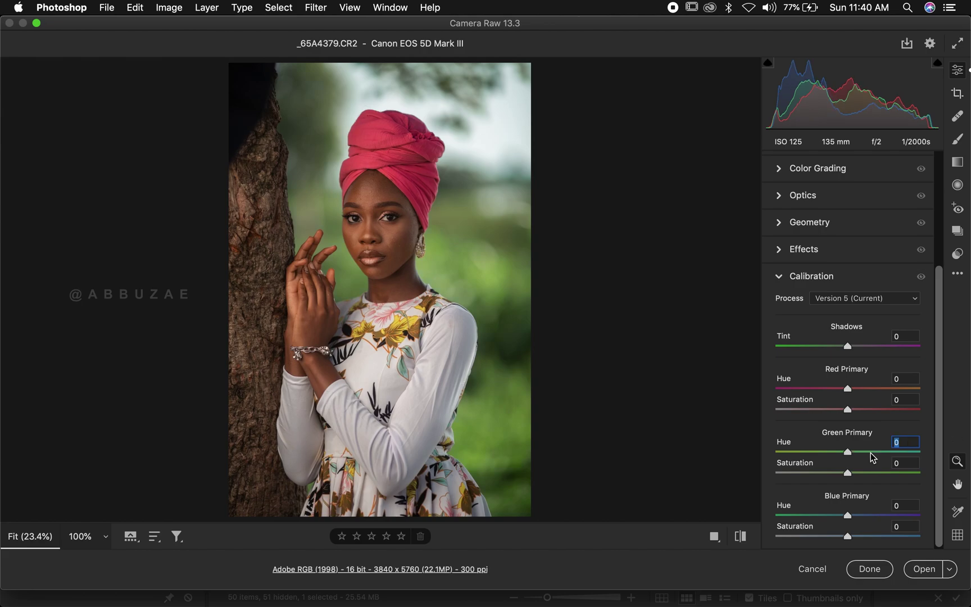
key("super+z")
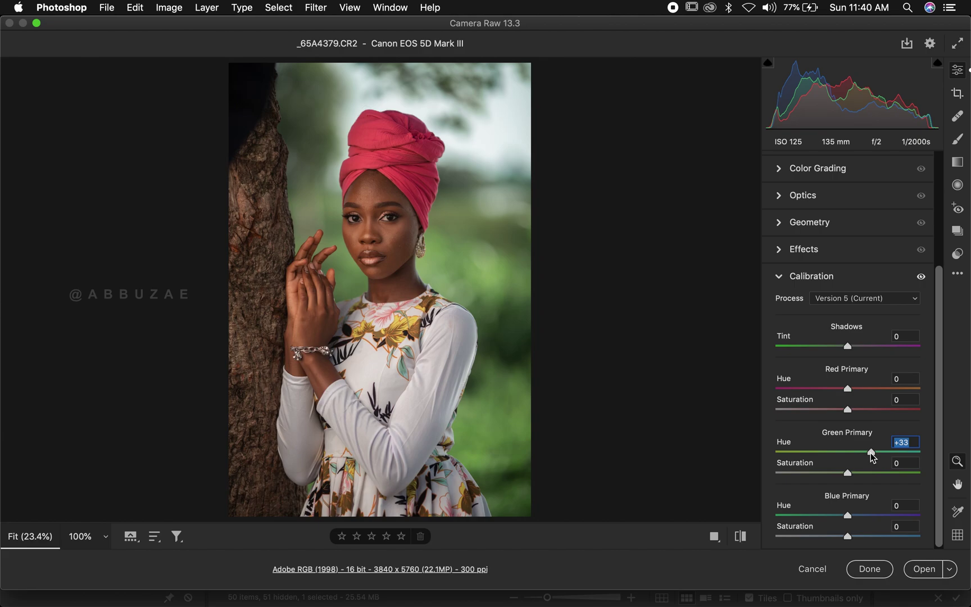
key("shift")
mouse_move(849, 476)
left_mouse_down()
mouse_move(882, 475)
mouse_move(853, 470)
left_mouse_up()
left_click(780, 277)
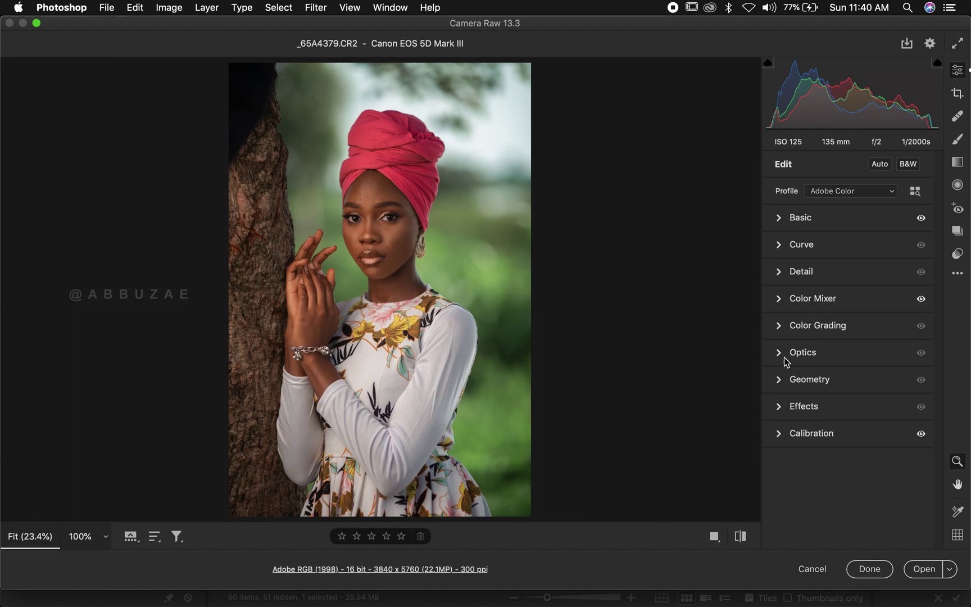
Step: In the Color Mixer, set the Oranges luminance to +11 to brighten the skin slightly
left_click(779, 301)
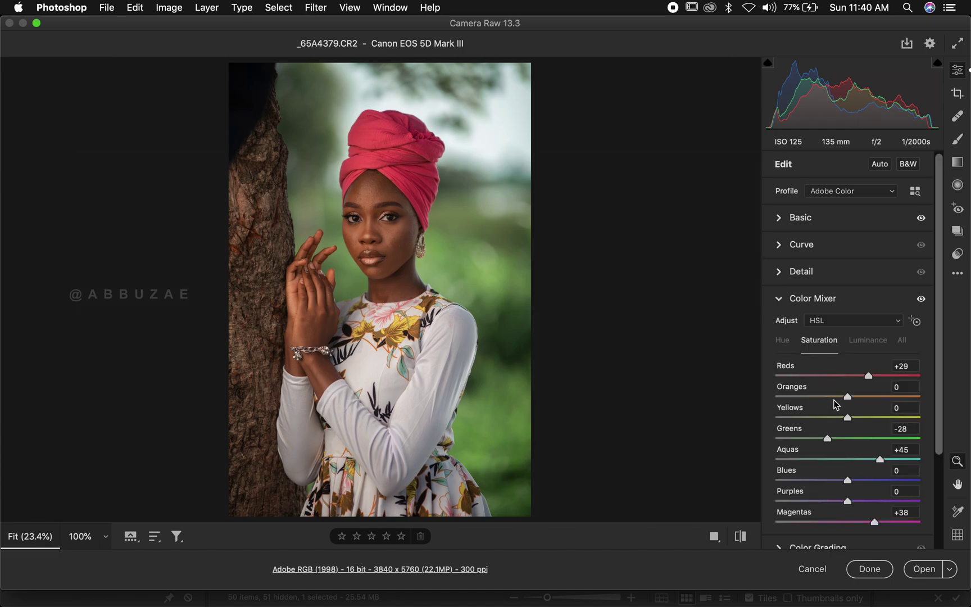
left_click(865, 342)
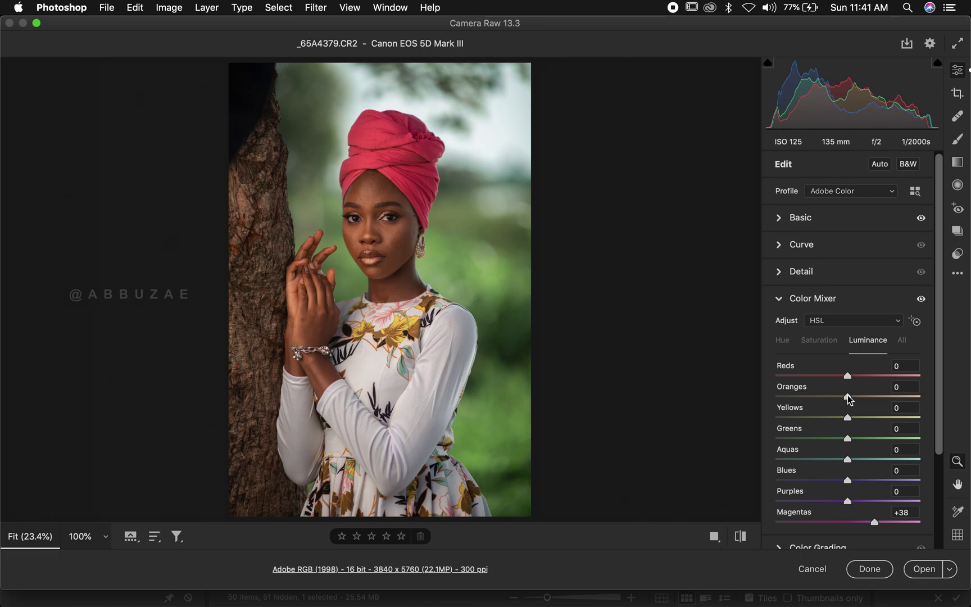
left_click_drag(847, 395, 856, 395)
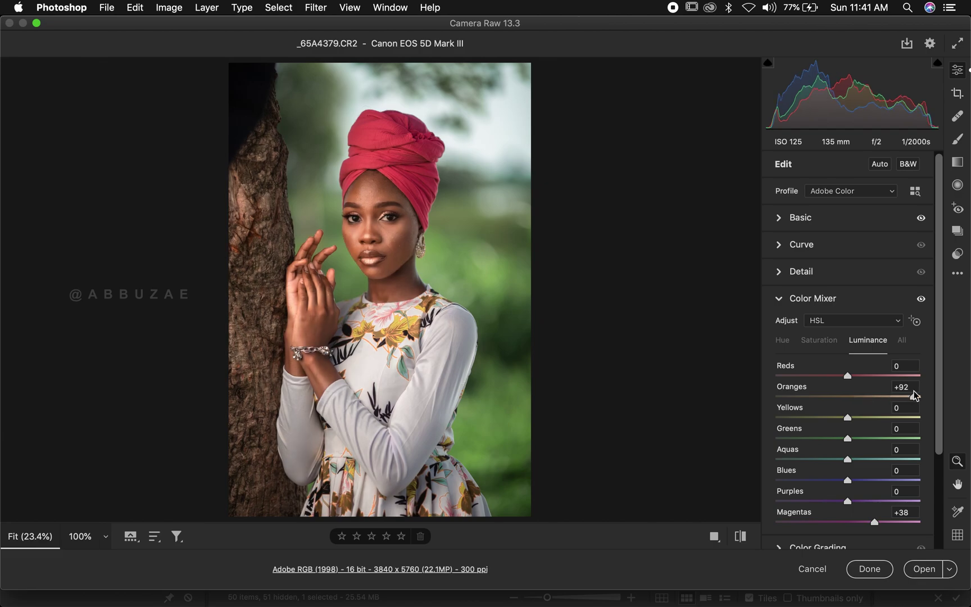
left_click_drag(913, 391, 856, 395)
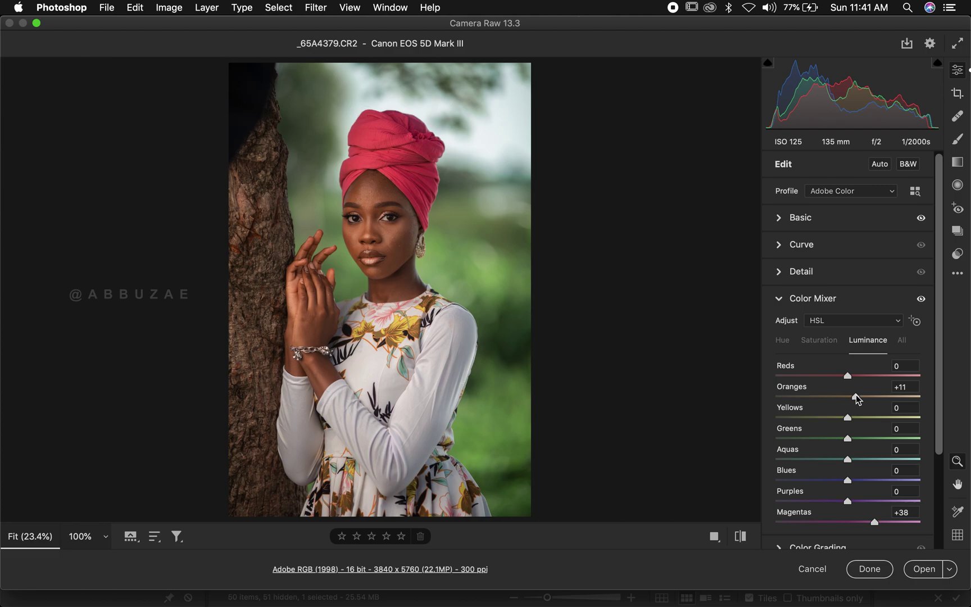
Step: Compare the Oranges luminance at 0 and +11, keep +11, and collapse the Color Mixer
double_click(856, 395)
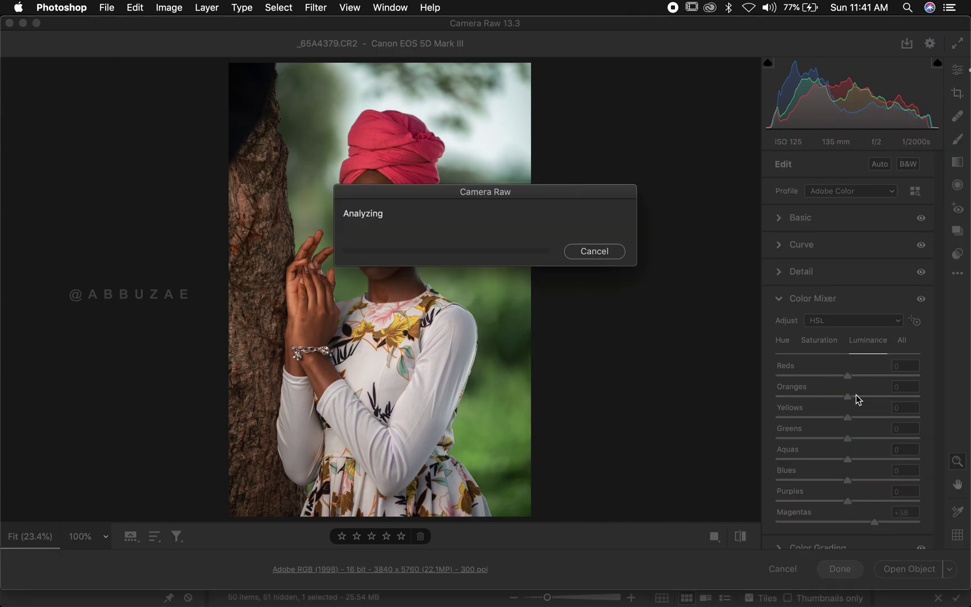
left_click(856, 394)
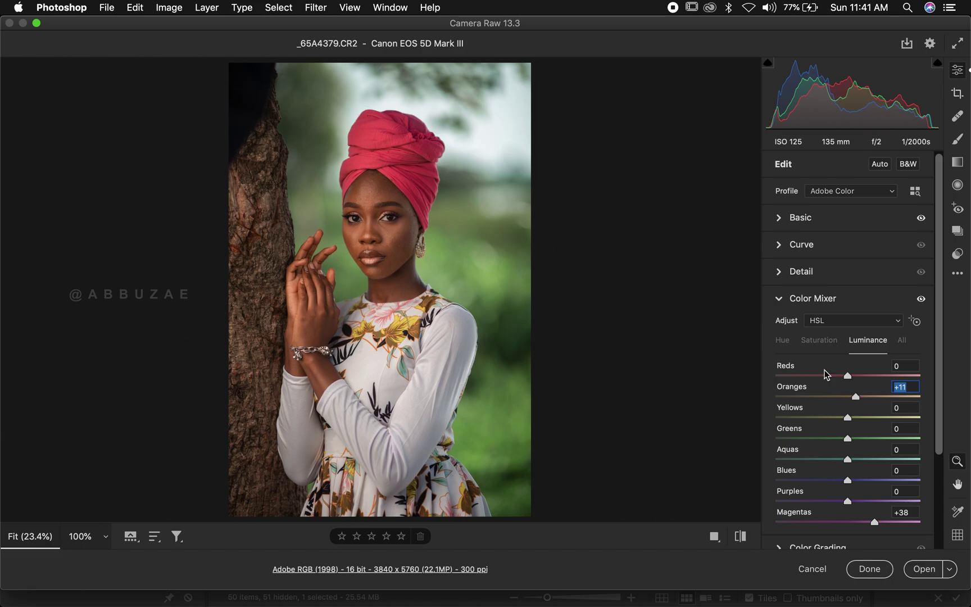
left_click(780, 300)
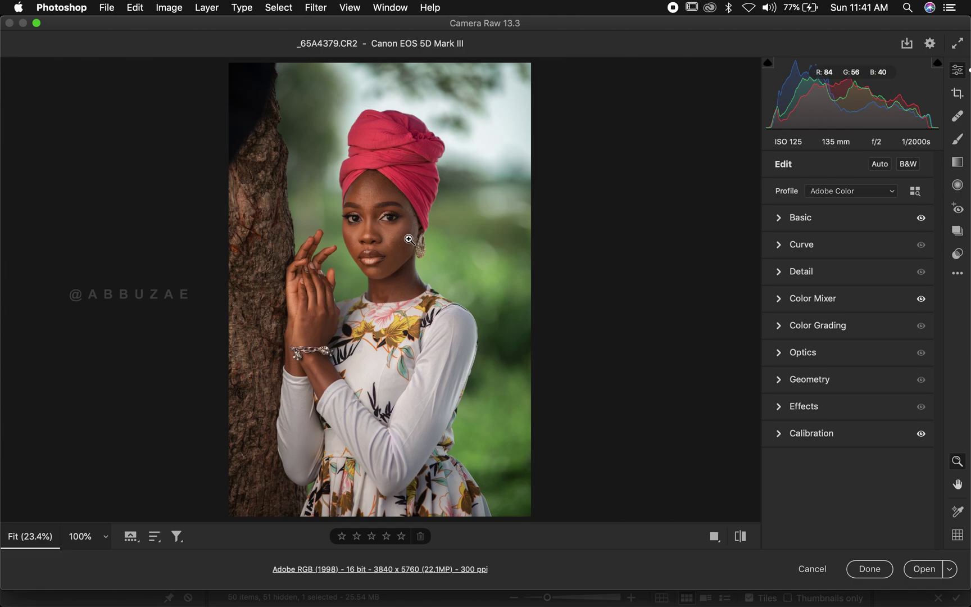
Step: Draw a large inverted radial filter centred on the woman's face and set its exposure to -1.40 to darken the surroundings
left_click(961, 190)
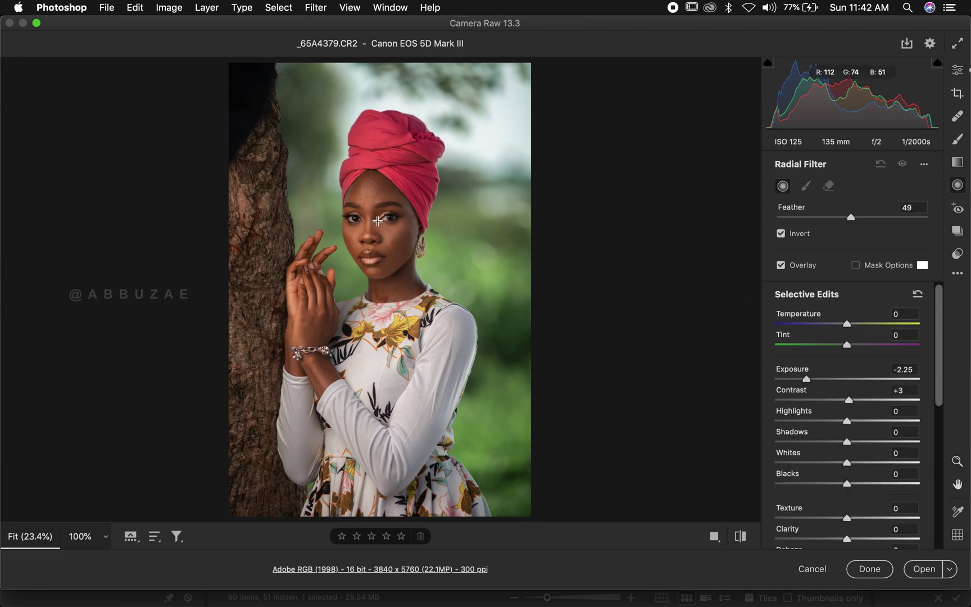
left_click_drag(374, 230, 499, 471)
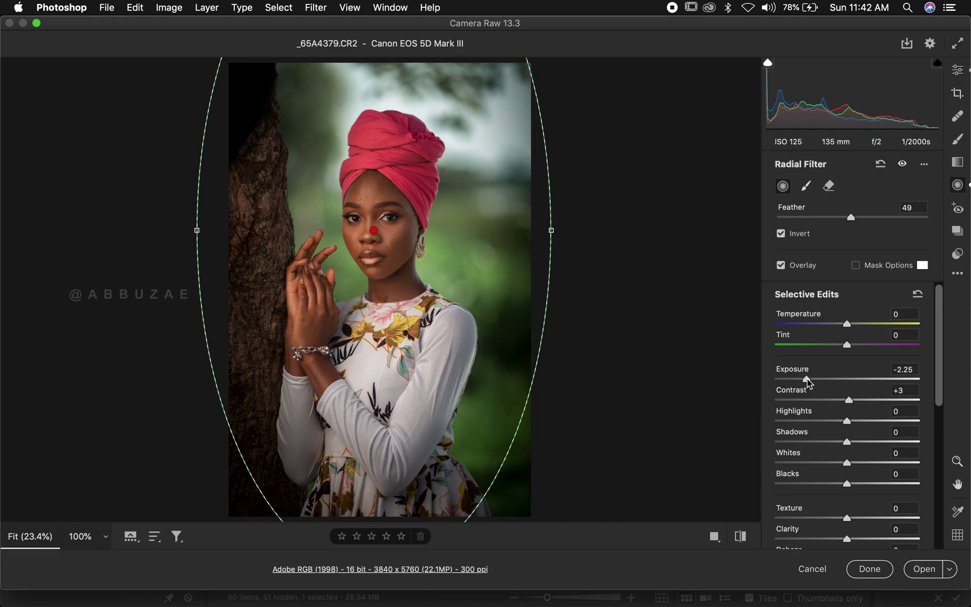
double_click(807, 379)
left_click_drag(844, 382, 822, 385)
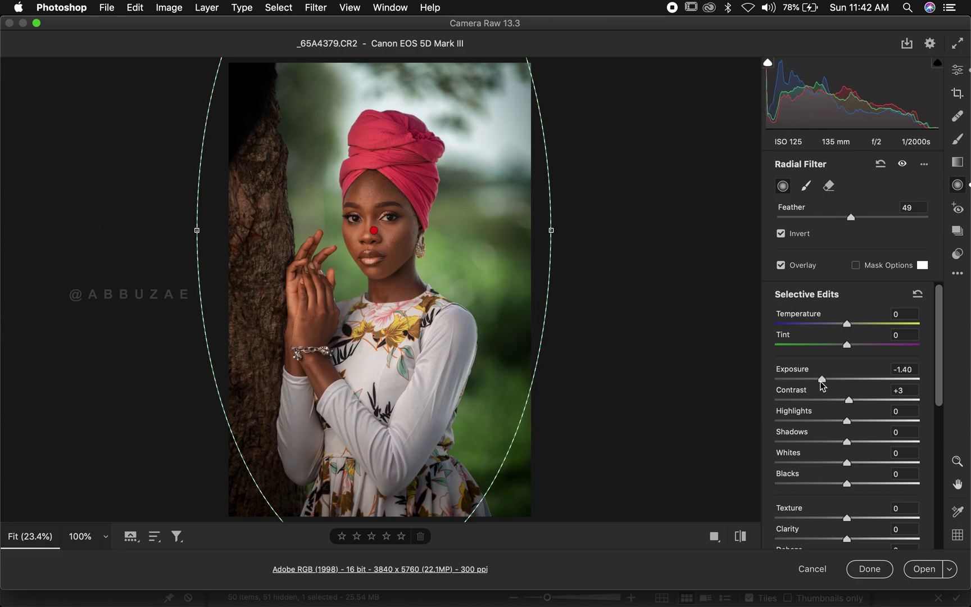
Step: Try lowering the radial filter's saturation to desaturate the area around the subject
scroll(841, 449, "down", 2)
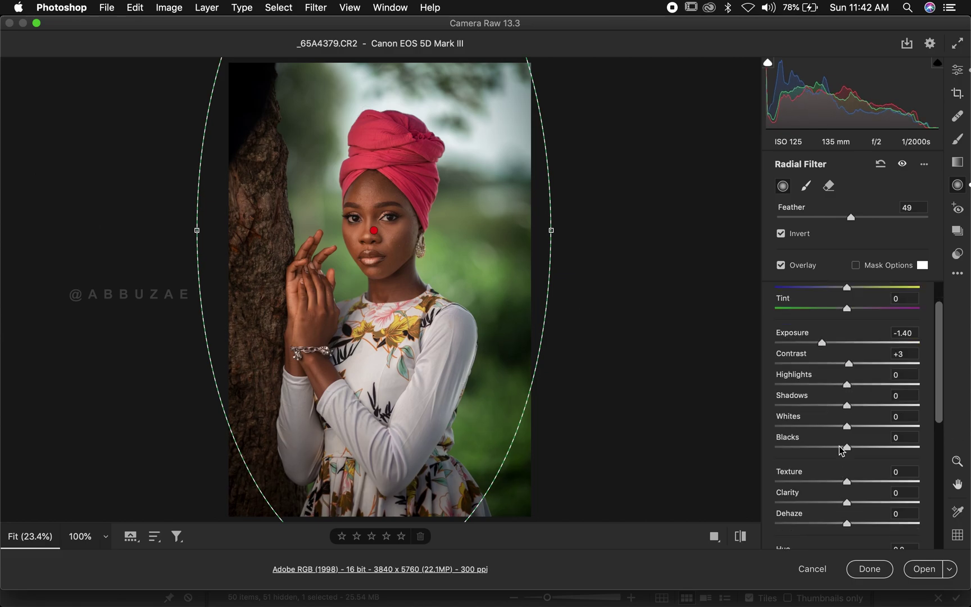
scroll(841, 450, "down", 1)
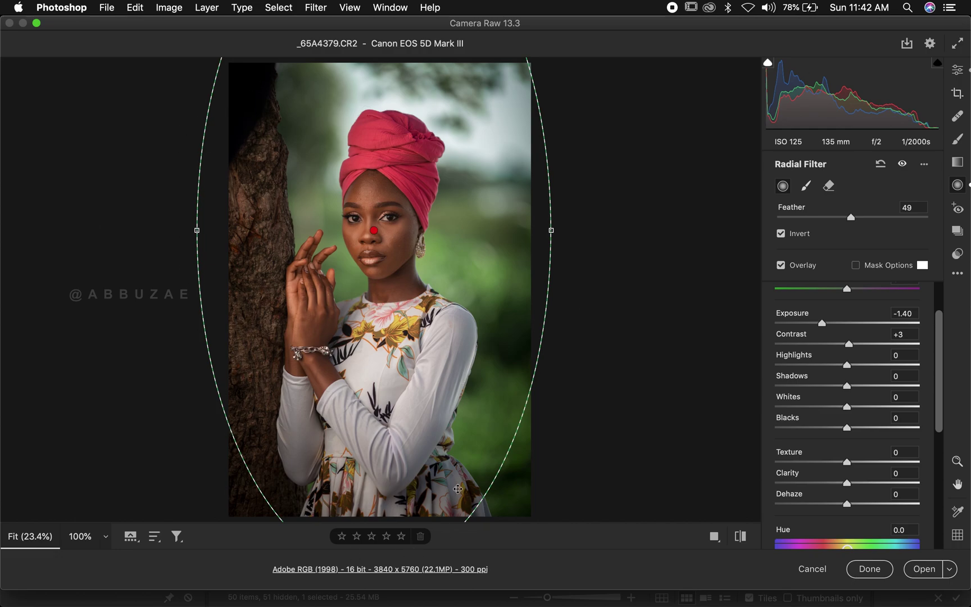
scroll(794, 434, "down", 2)
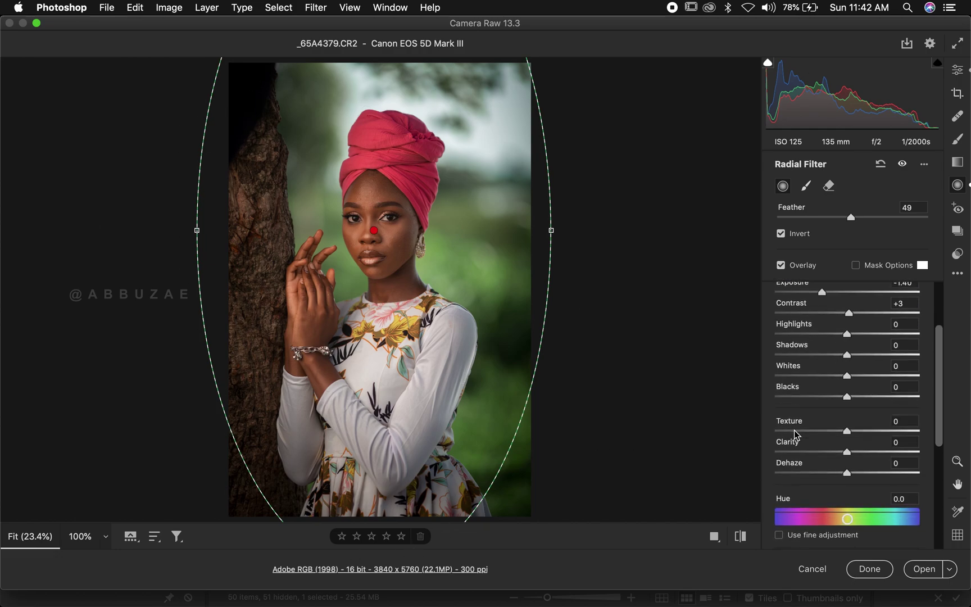
scroll(795, 433, "down", 2)
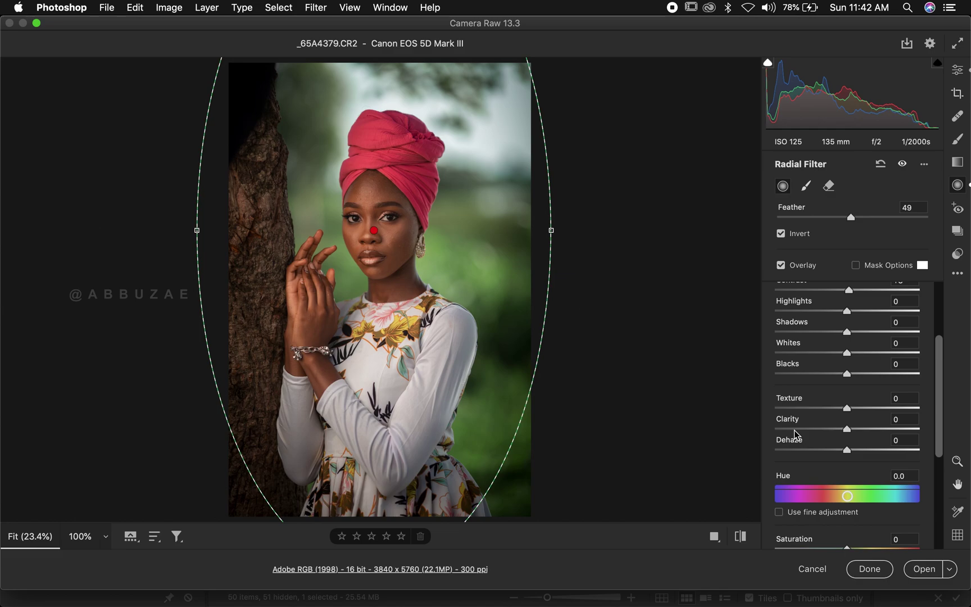
scroll(795, 433, "up", 5)
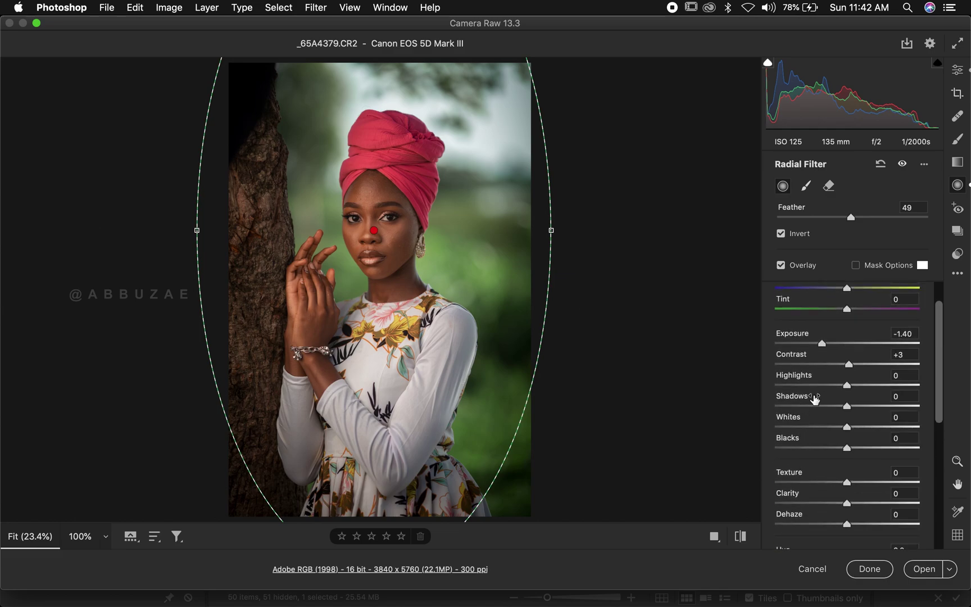
left_click_drag(848, 386, 832, 417)
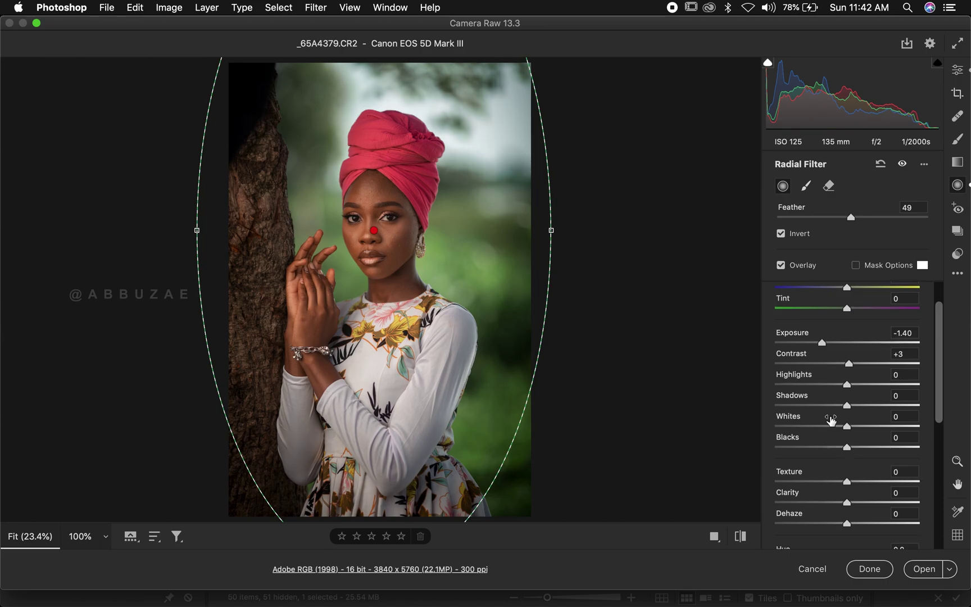
scroll(832, 421, "down", 5)
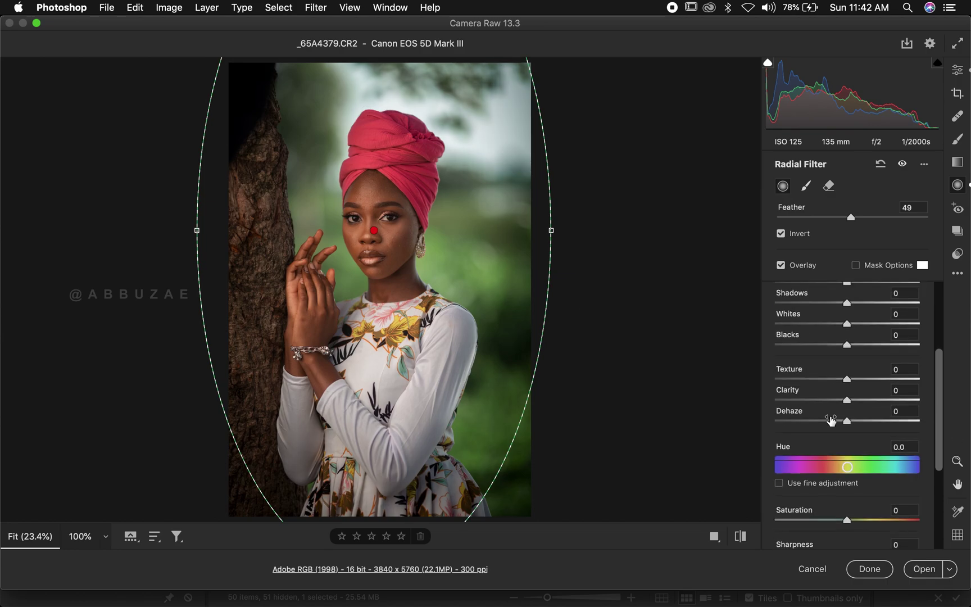
scroll(832, 420, "down", 3)
left_click_drag(848, 475, 635, 486)
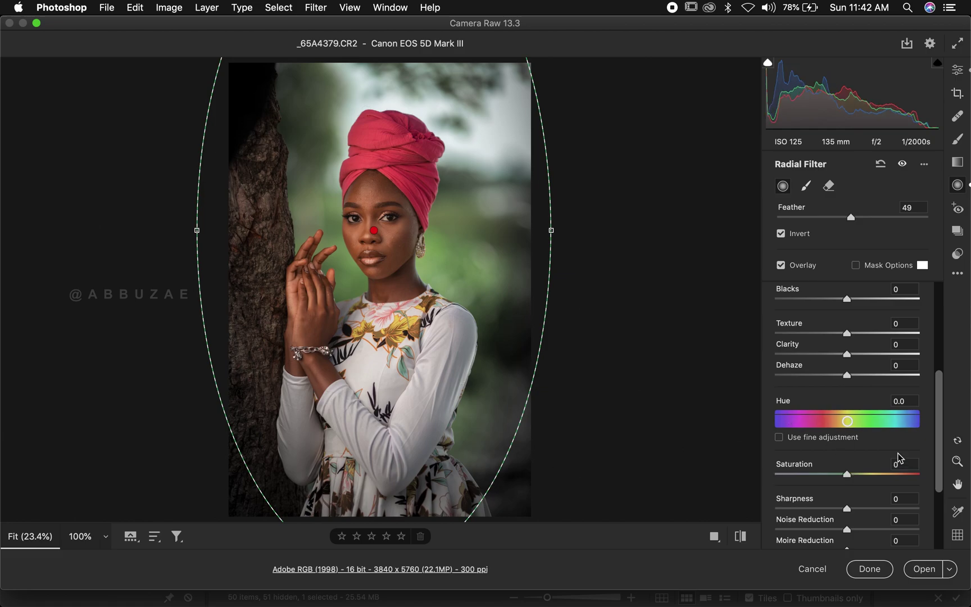
Step: Set the radial filter's exposure to -1.15 and return to the general edit adjustments
scroll(850, 390, "up", 3)
scroll(851, 392, "up", 1)
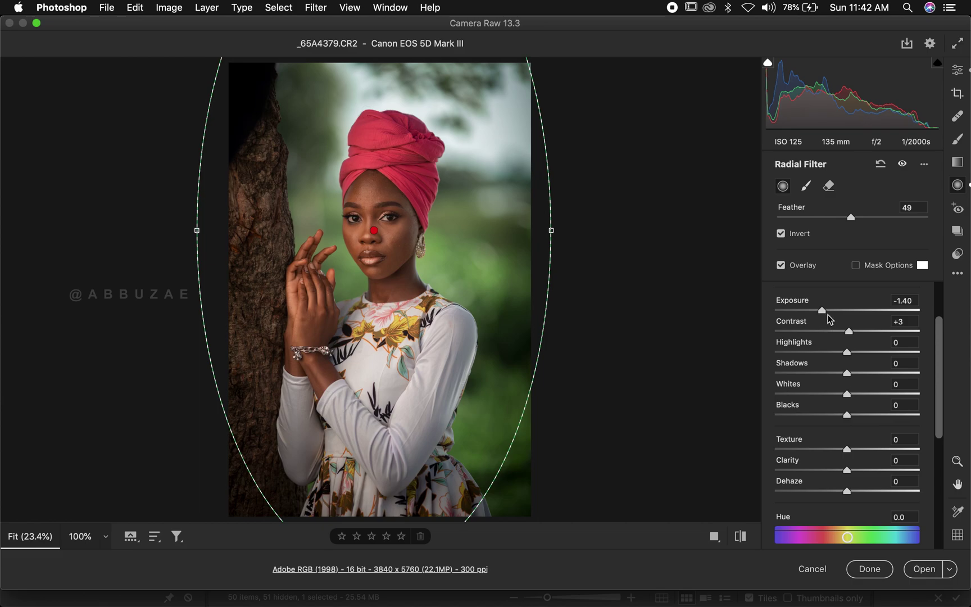
left_click_drag(824, 311, 830, 312)
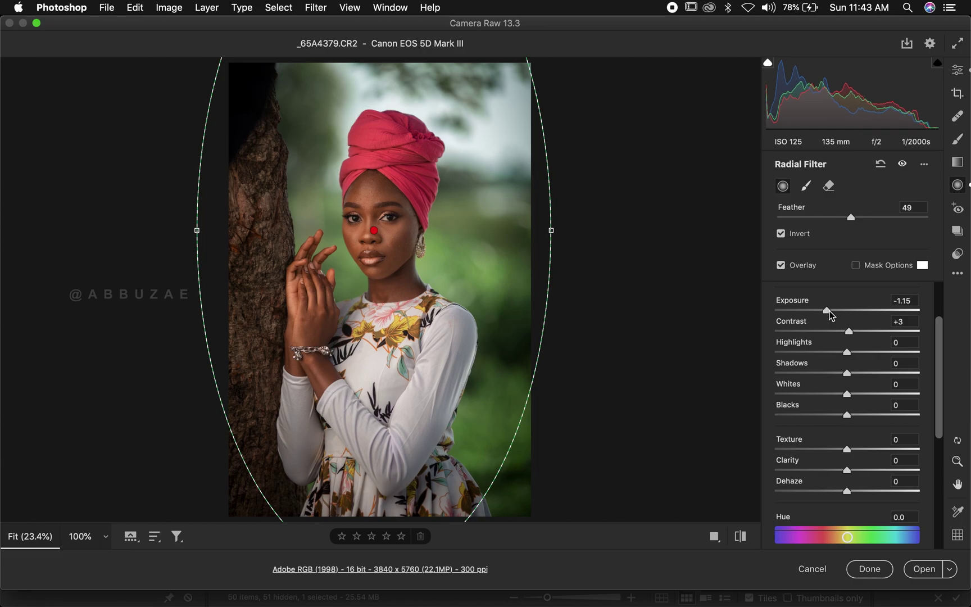
left_click(959, 73)
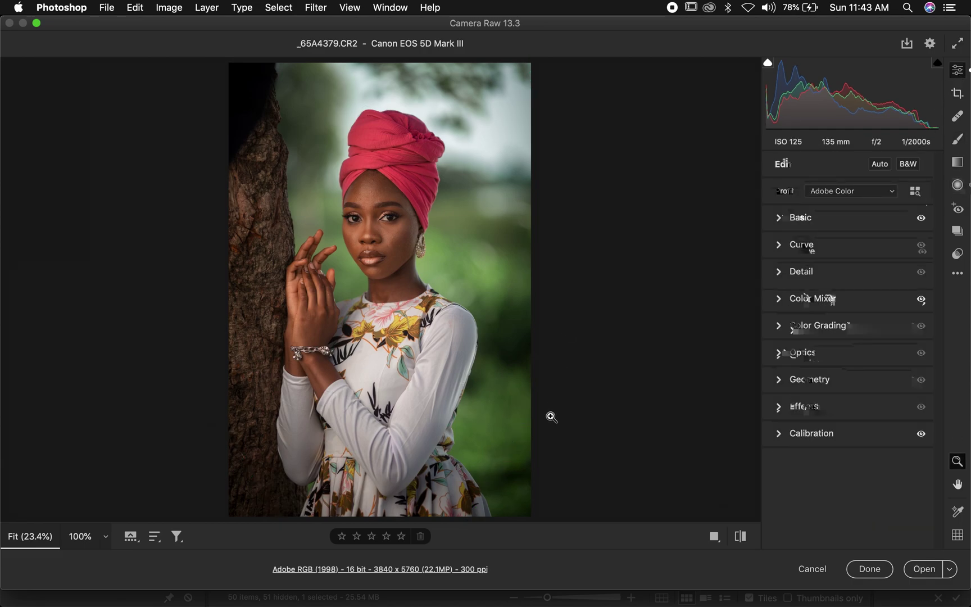
Step: Compare the original and edited portrait in single, side-by-side and split before/after views, and return to the single view
left_click(739, 537)
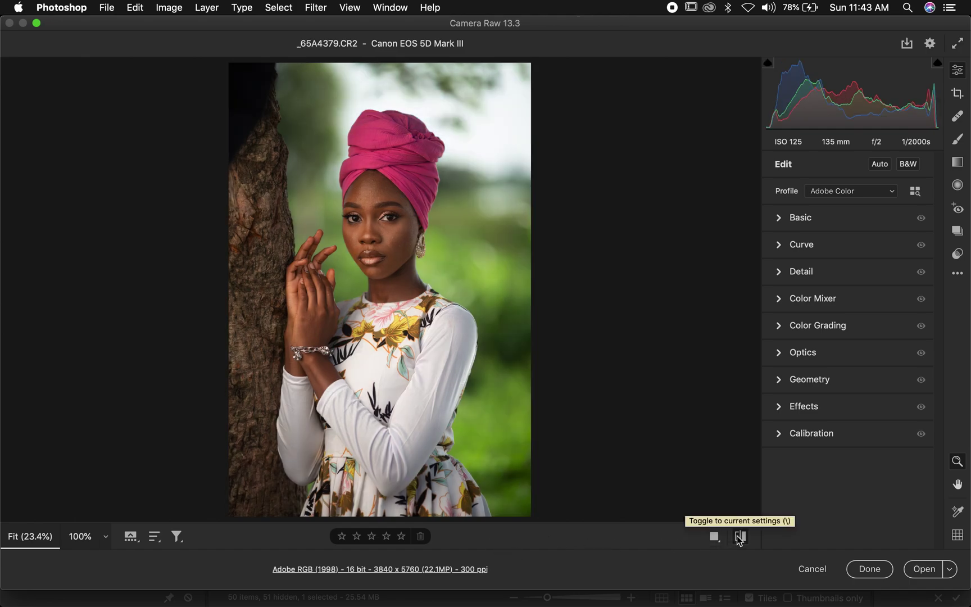
left_click(739, 537)
left_click(714, 537)
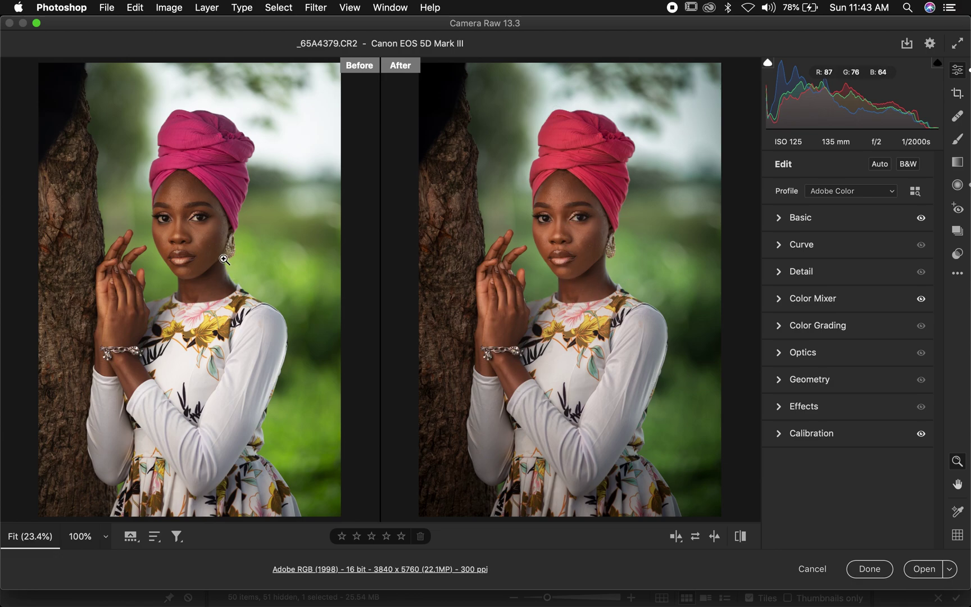
left_click(679, 537)
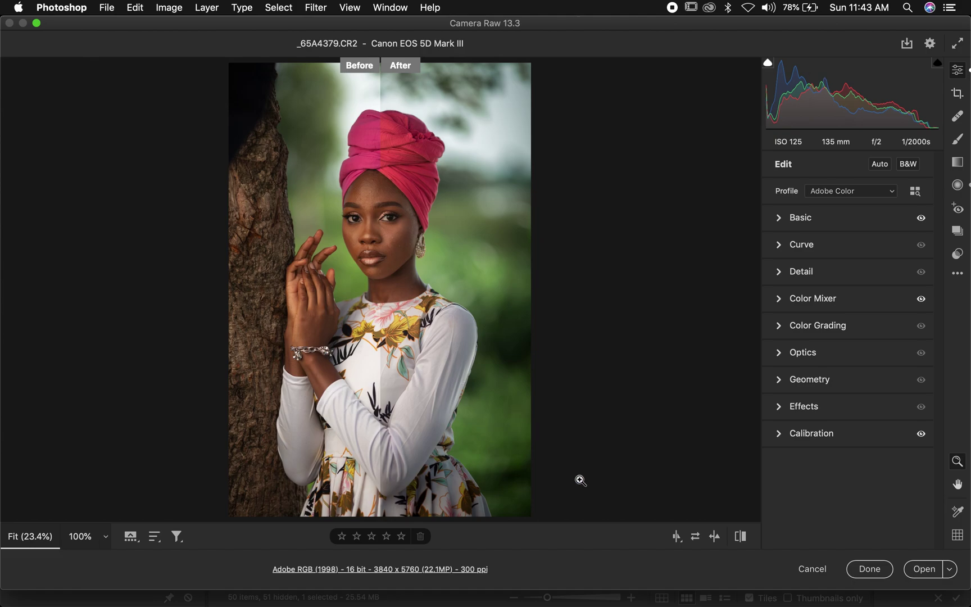
left_click(742, 536)
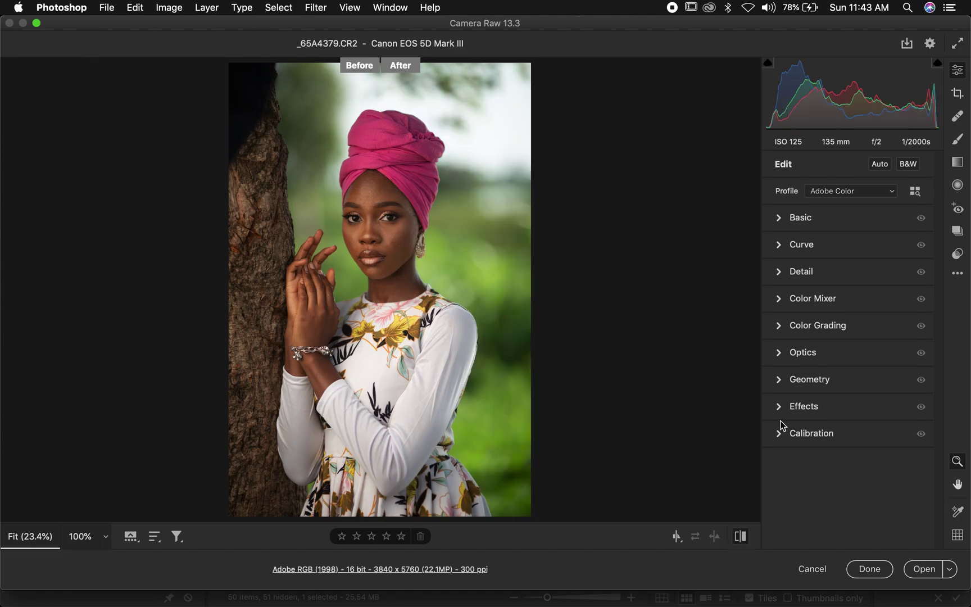
left_click(736, 537)
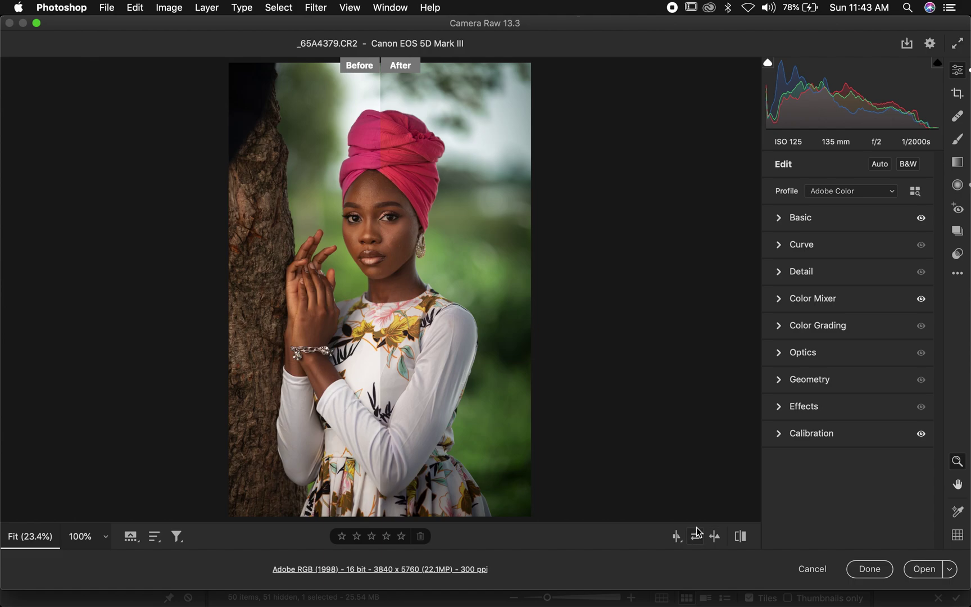
left_click(740, 537)
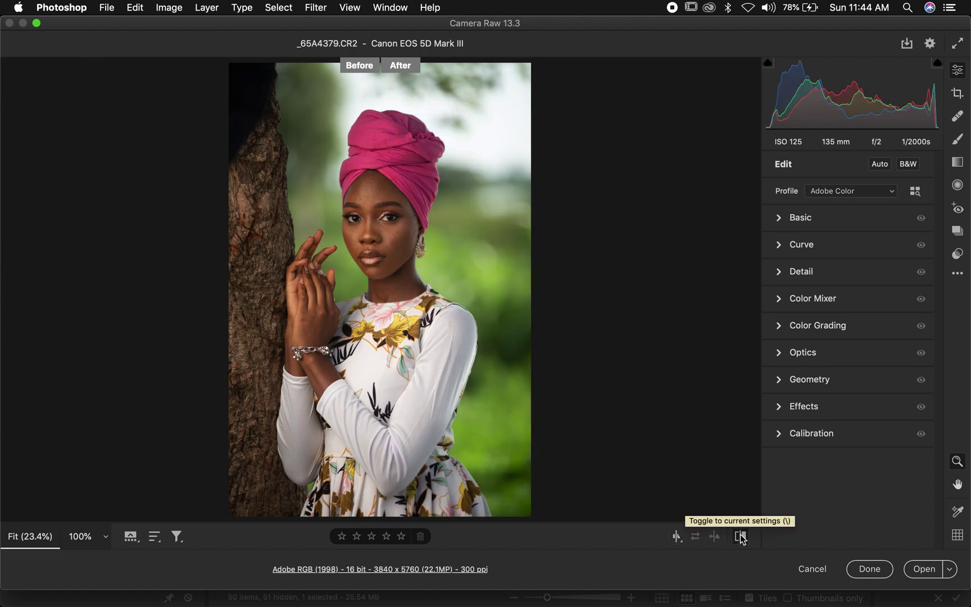
left_click(740, 537)
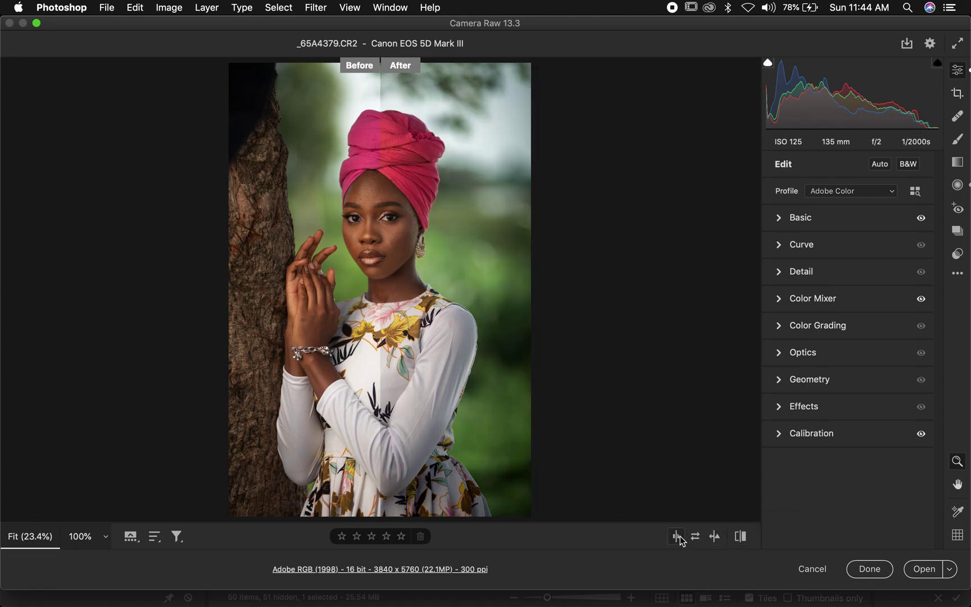
left_click(677, 537)
left_click(678, 537)
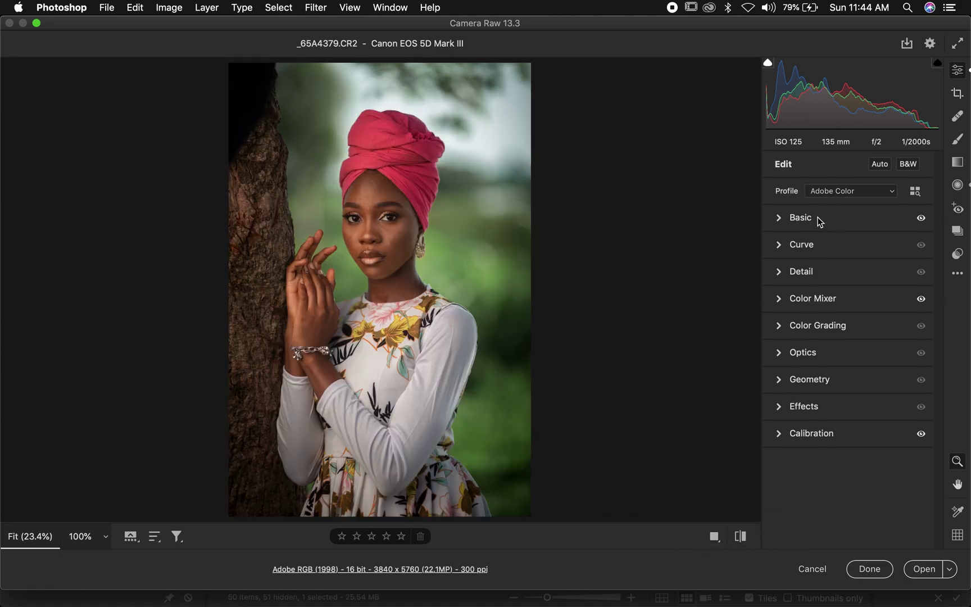
Step: In Color Grading, try shadow tints at hue 254 with saturation 13 and 32 and at hue 352, and settle on hue 241, saturation 22
left_click(779, 330)
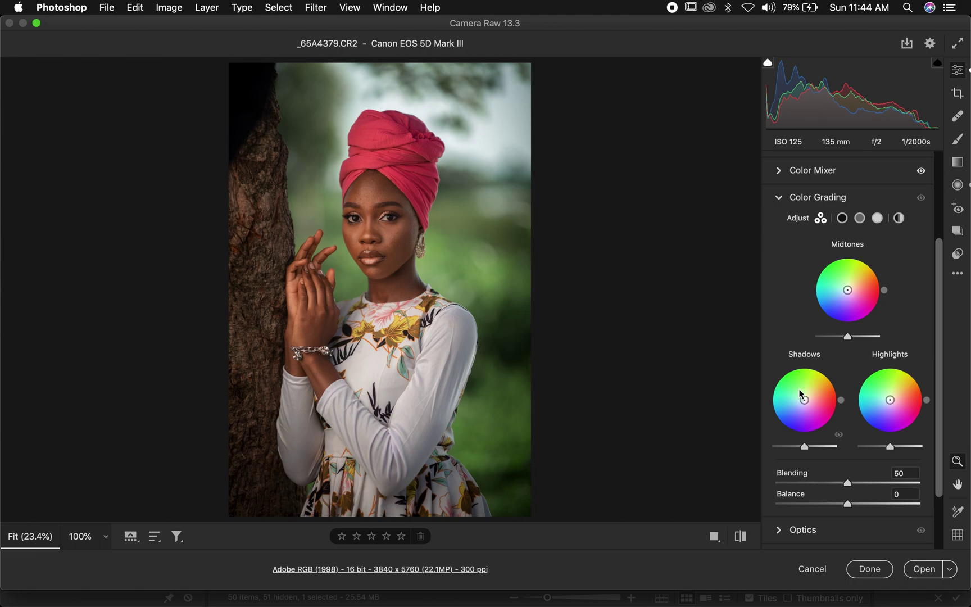
left_click_drag(805, 401, 803, 404)
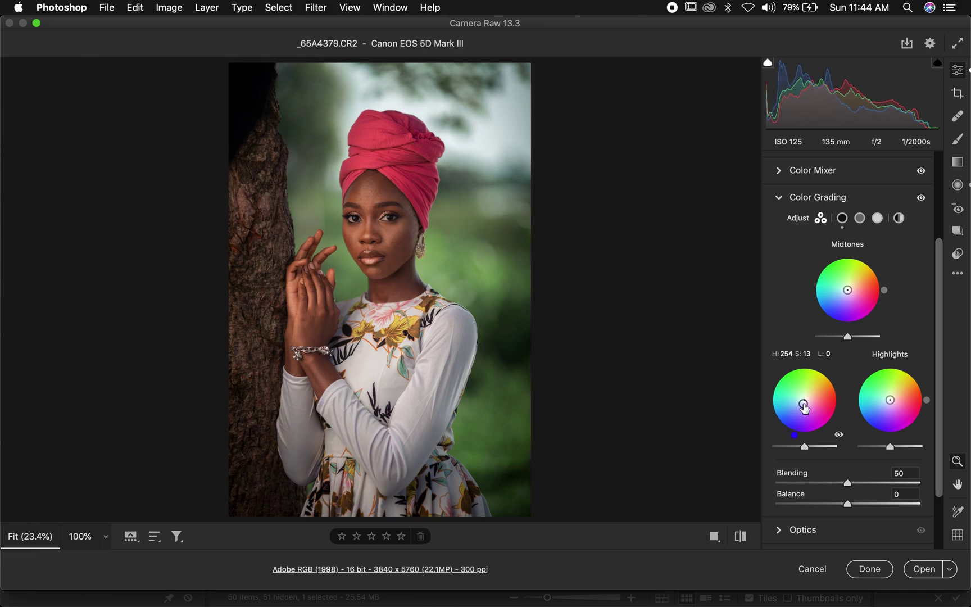
key("shift")
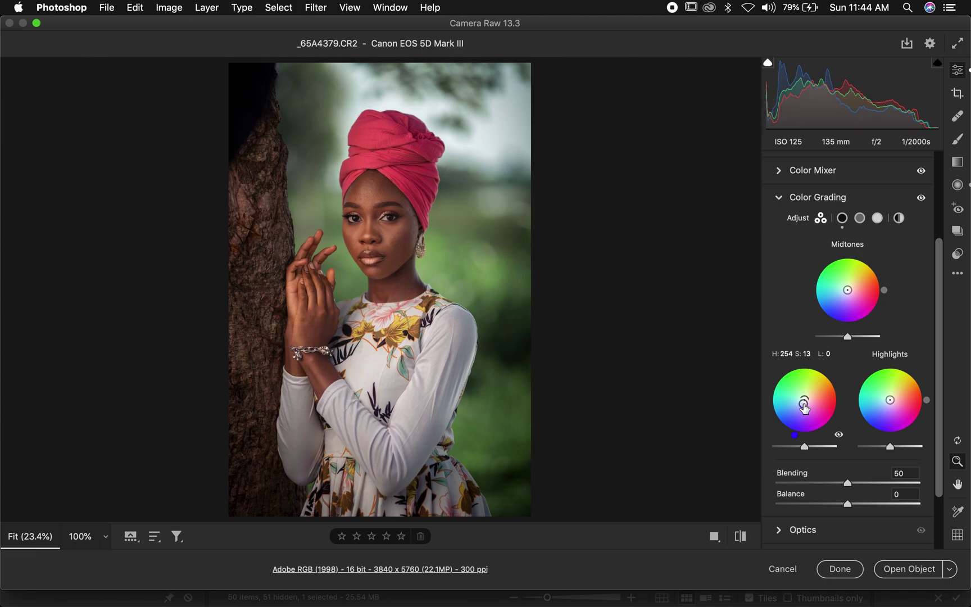
left_click_drag(804, 407, 799, 409)
key("super+z")
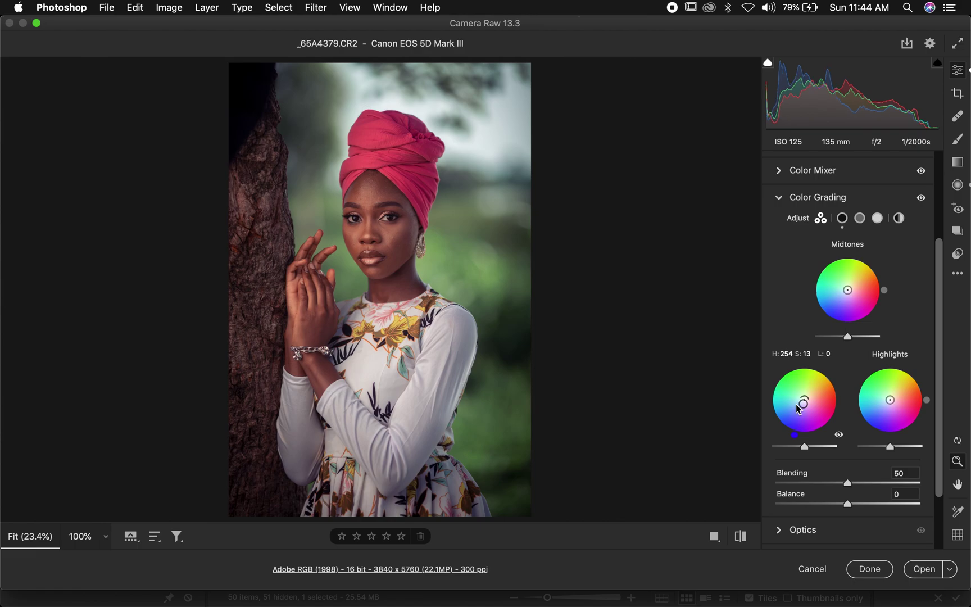
key("super+shift+z")
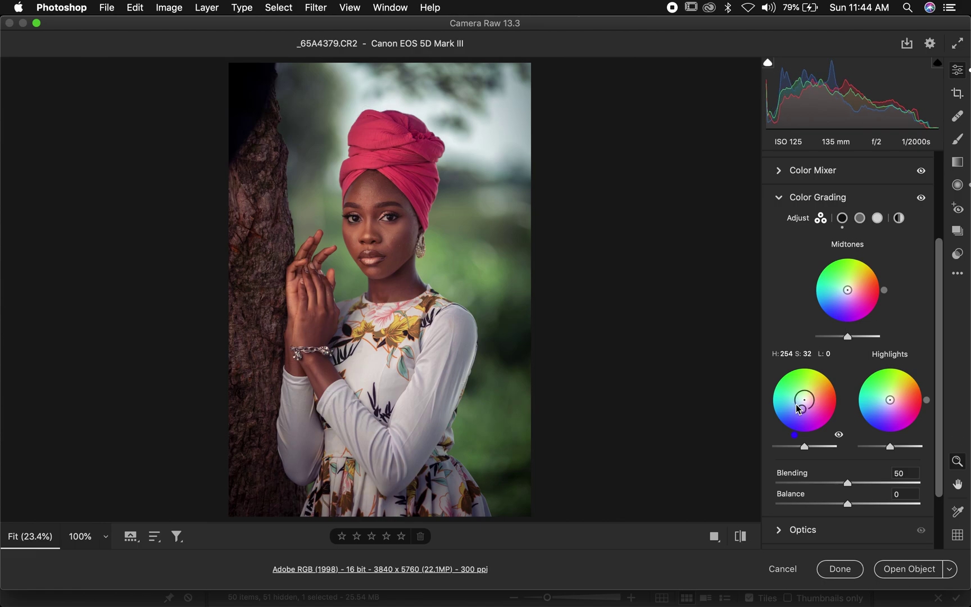
key("super+z")
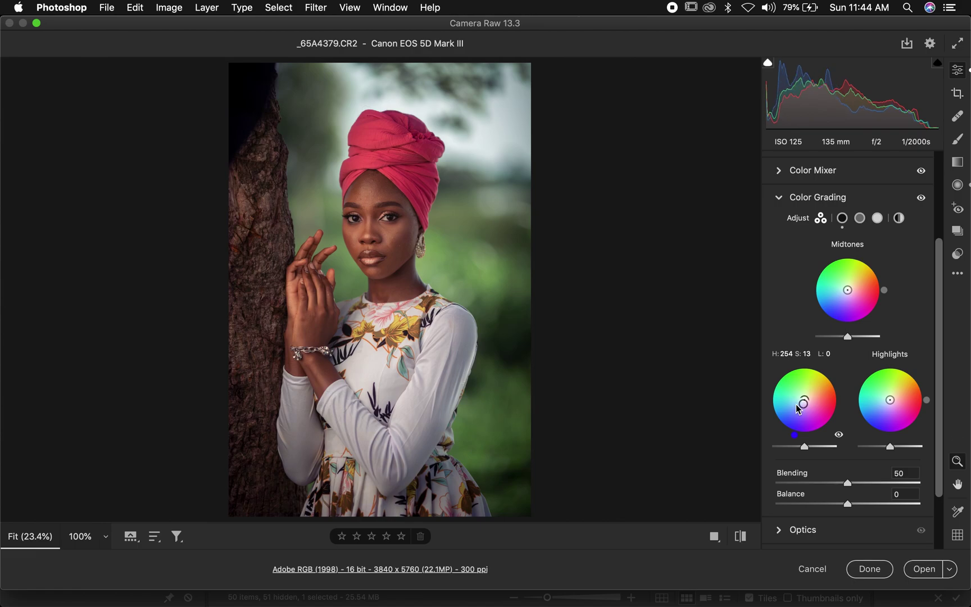
key("shift")
left_click_drag(798, 409, 806, 412)
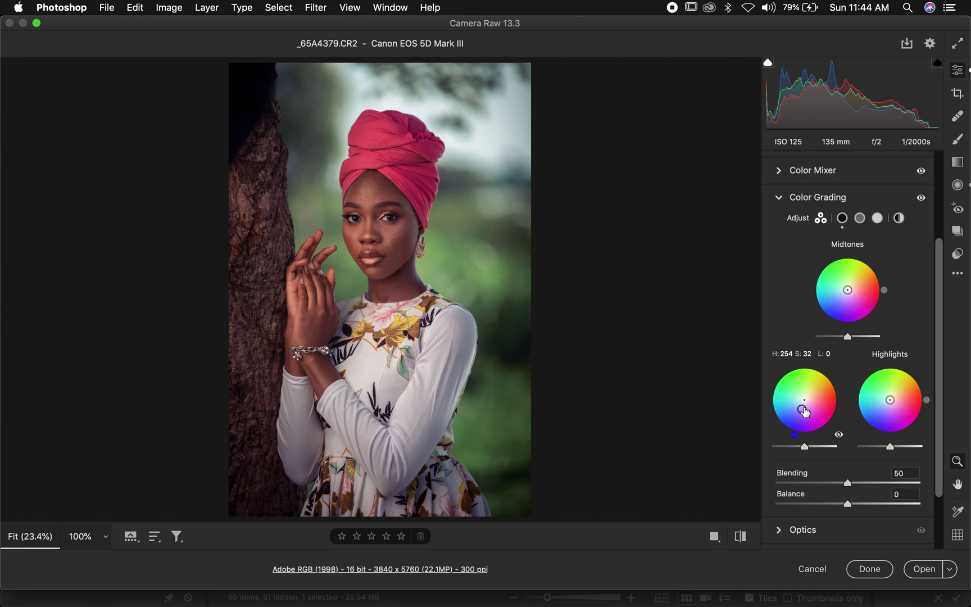
left_click_drag(804, 403, 811, 400)
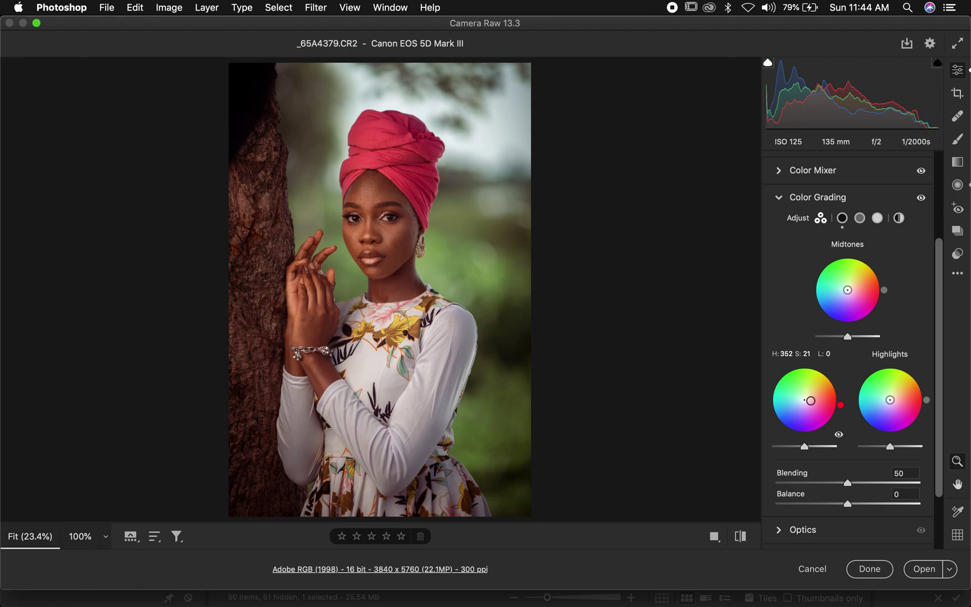
mouse_move(810, 400)
left_mouse_down()
mouse_move(798, 390)
mouse_move(802, 405)
left_mouse_up()
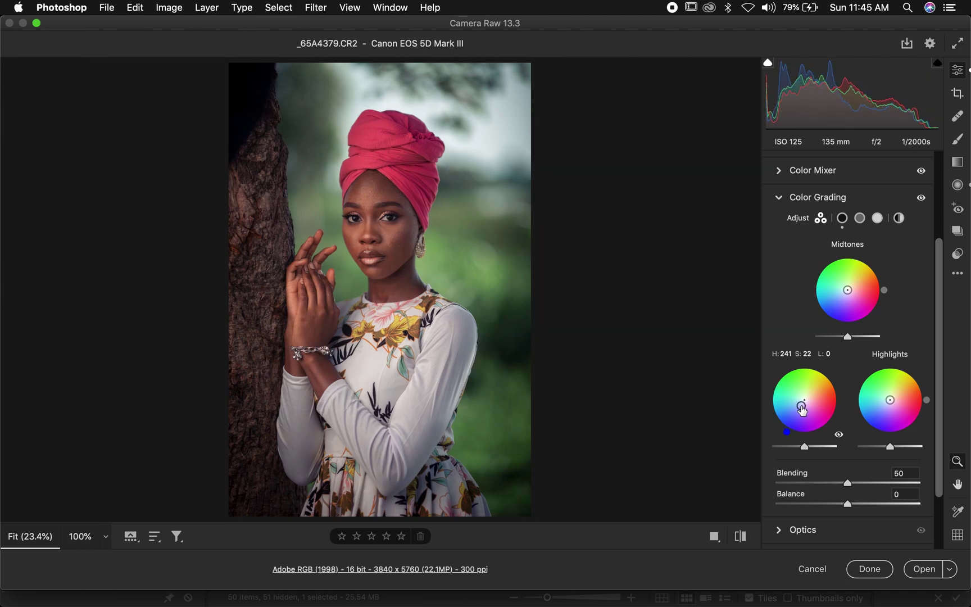
Step: Compare the color-graded portrait with the original in side-by-side and split views, and return to the single view
left_click(713, 538)
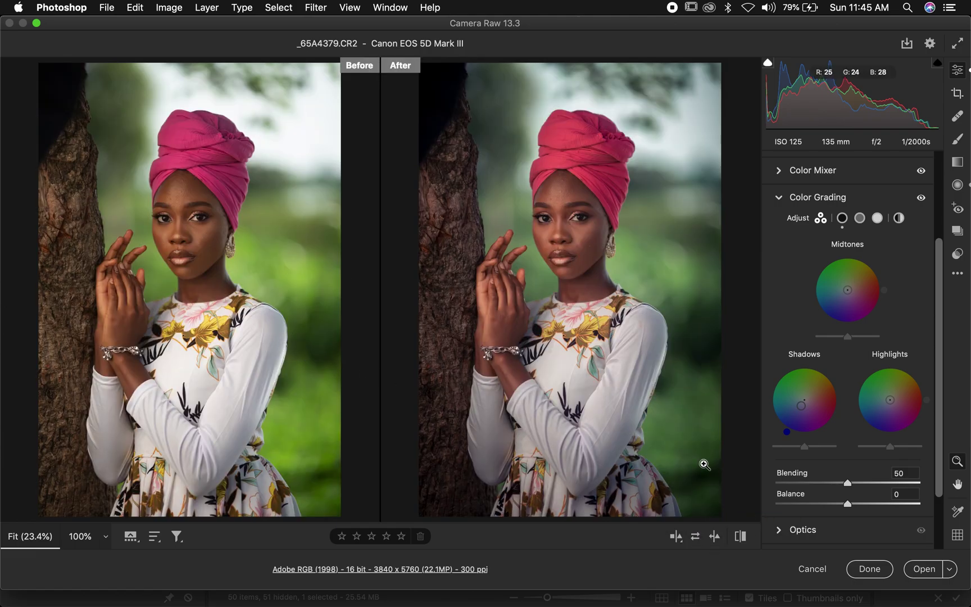
left_click(676, 538)
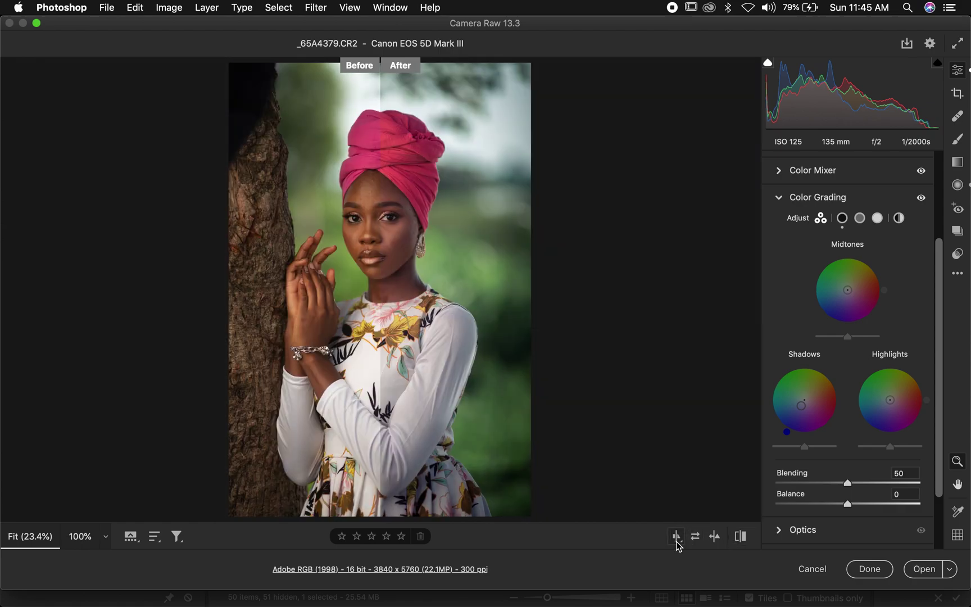
left_click(676, 538)
left_click(677, 537)
left_click(677, 537)
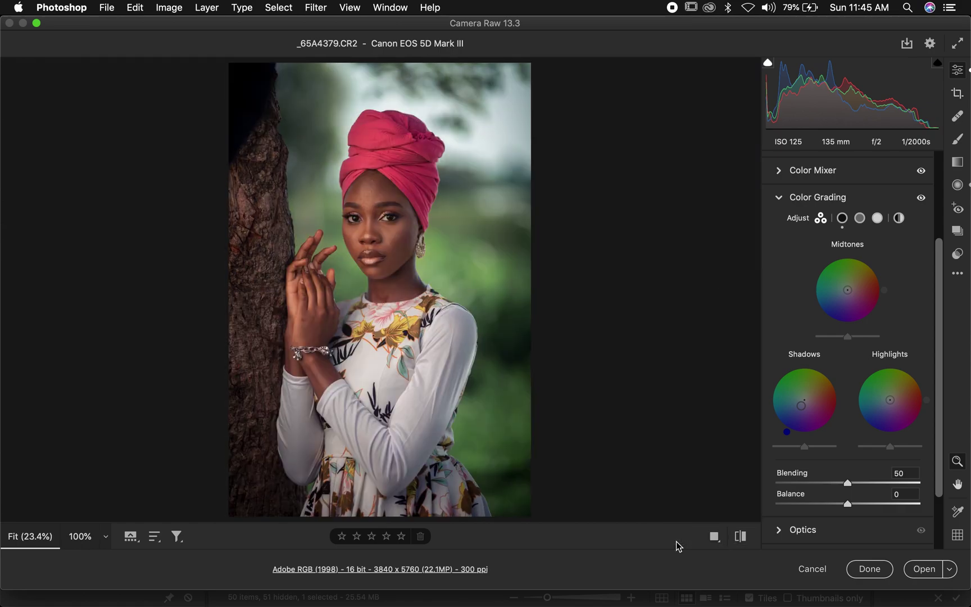